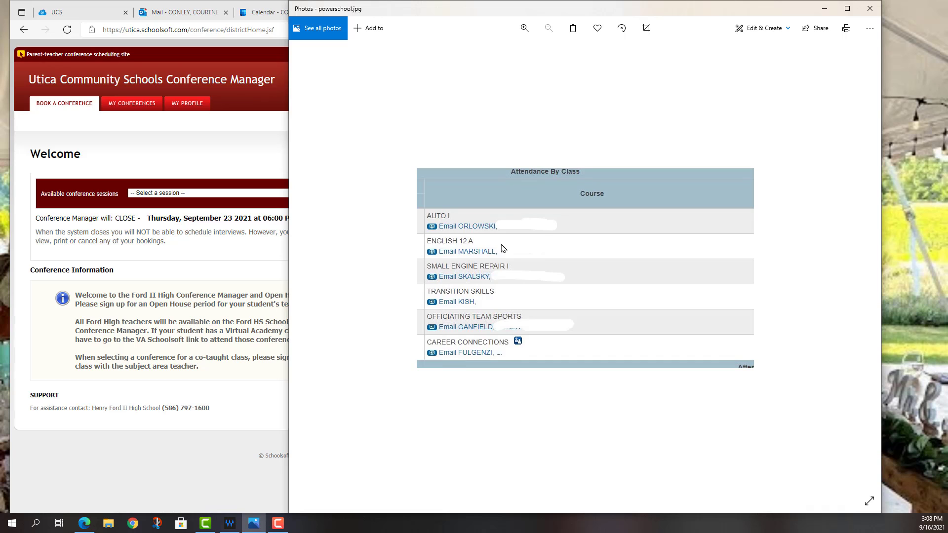
Move the class schedule picture aside and choose the Thursday September 23 conference session, 7:00 PM - 8:30 PM, in the conference manager
{"action": "left_click_drag", "start_coordinate": [452, 24], "coordinate": [533, 23]}
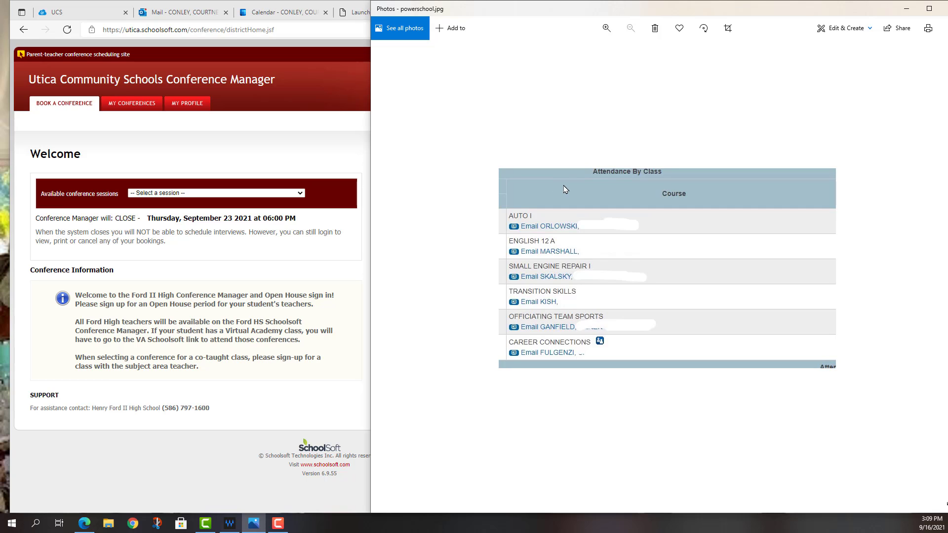
{"action": "left_click", "coordinate": [316, 134]}
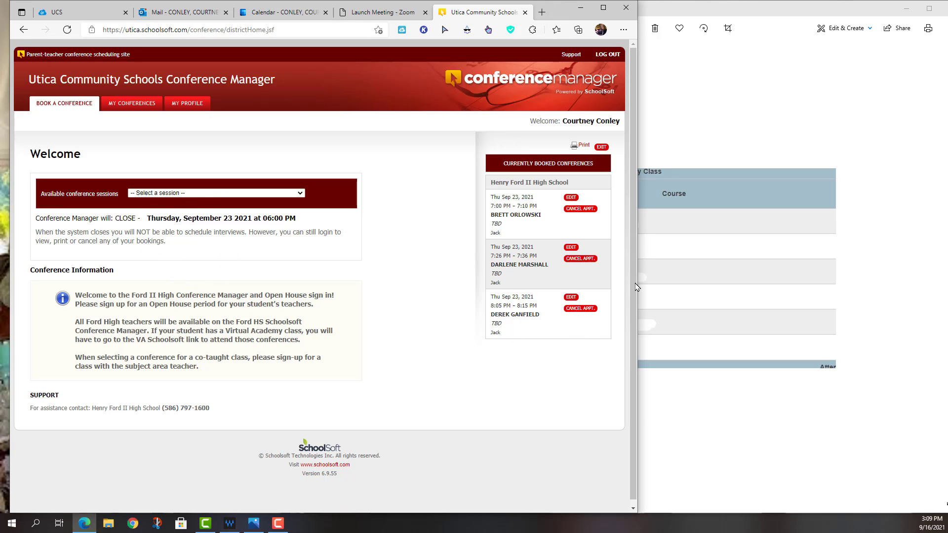
{"action": "left_click", "coordinate": [275, 193]}
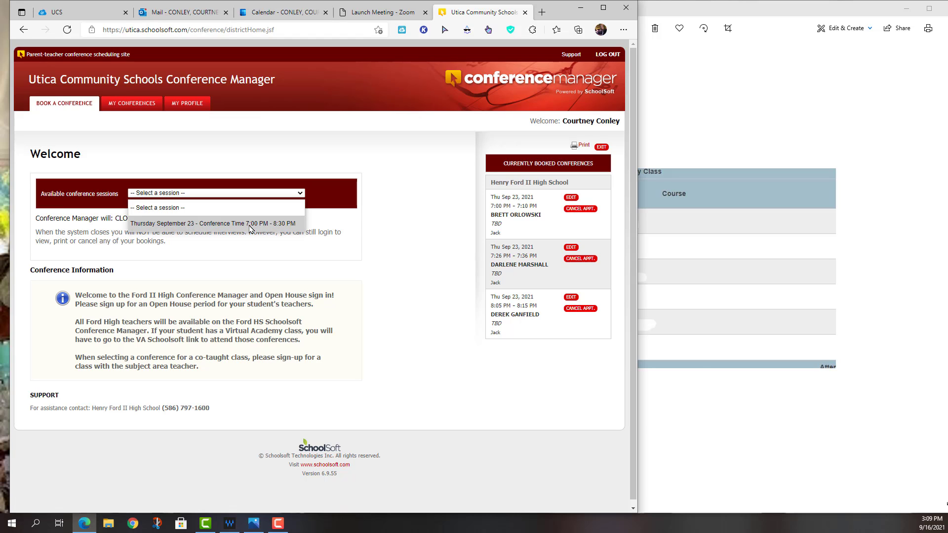
{"action": "left_click", "coordinate": [220, 224]}
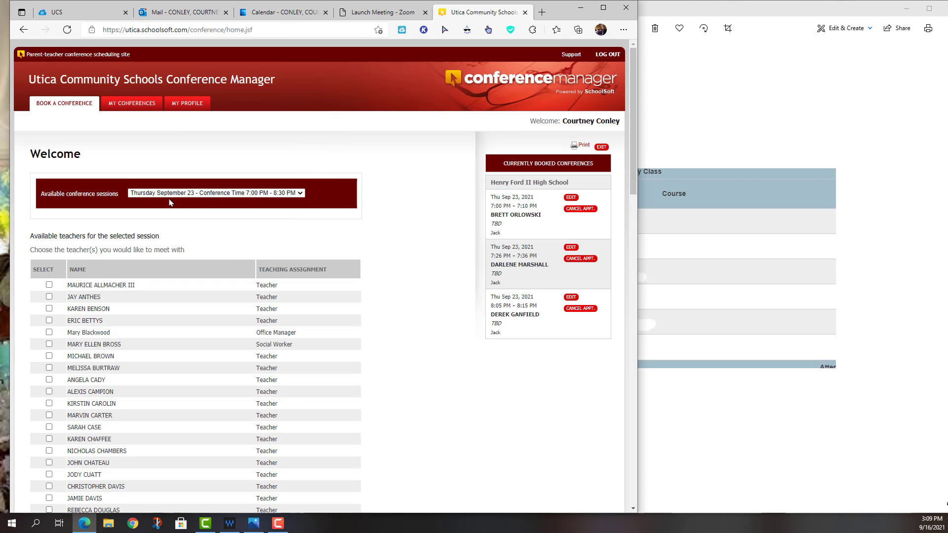
Using the class schedule picture as reference, select the Transition Skills teacher in the list of available teachers
{"action": "scroll", "coordinate": [205, 242], "scroll_direction": "down", "scroll_amount": 3}
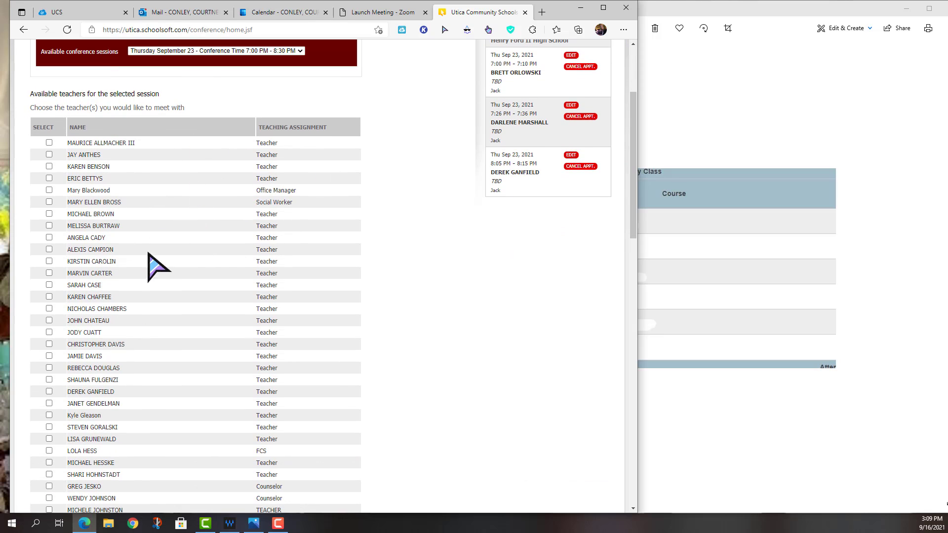
{"action": "scroll", "coordinate": [89, 192], "scroll_direction": "down", "scroll_amount": 9}
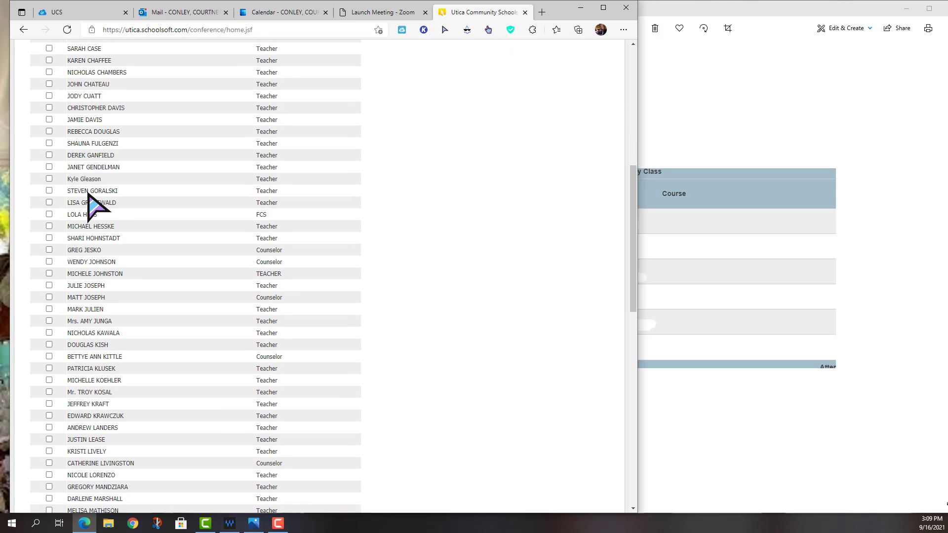
{"action": "scroll", "coordinate": [88, 213], "scroll_direction": "down", "scroll_amount": 9}
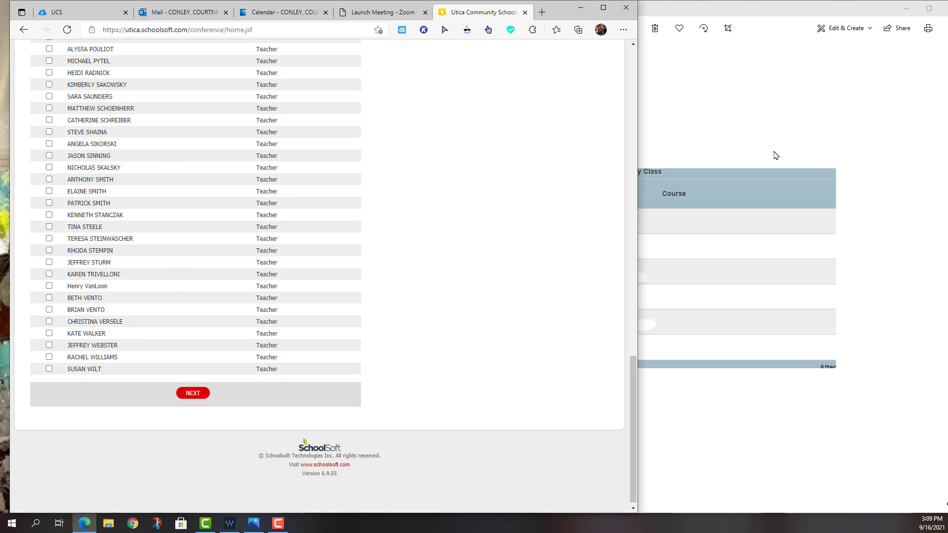
{"action": "left_click", "coordinate": [720, 185]}
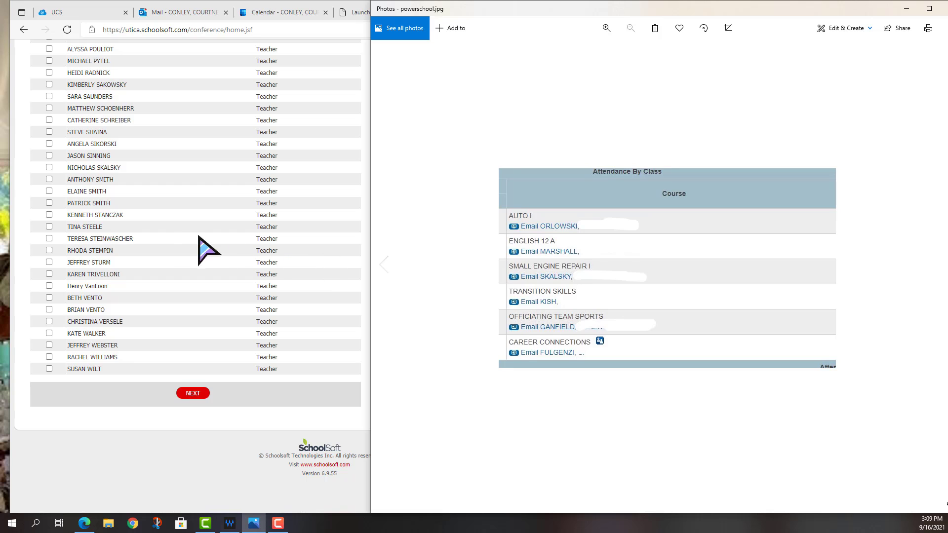
{"action": "scroll", "coordinate": [101, 198], "scroll_direction": "up", "scroll_amount": 2}
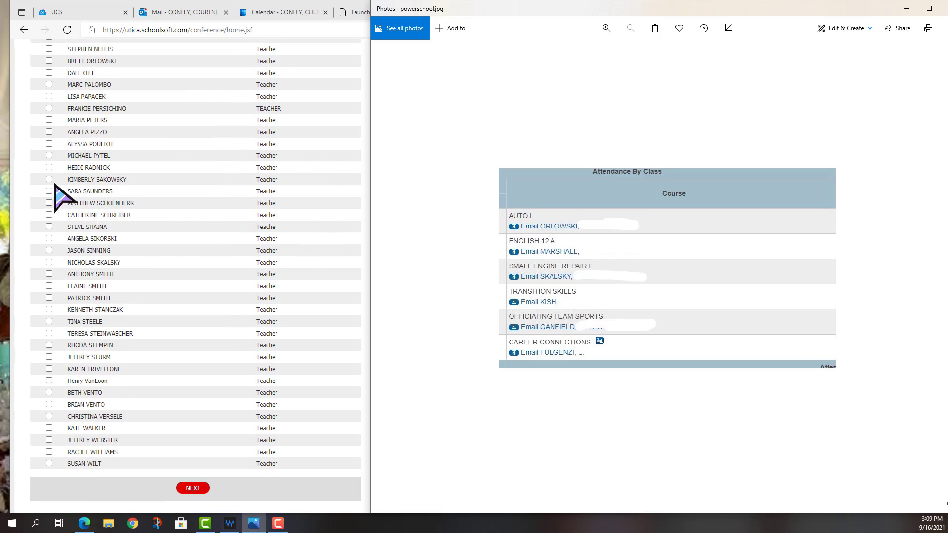
{"action": "scroll", "coordinate": [62, 121], "scroll_direction": "up", "scroll_amount": 4}
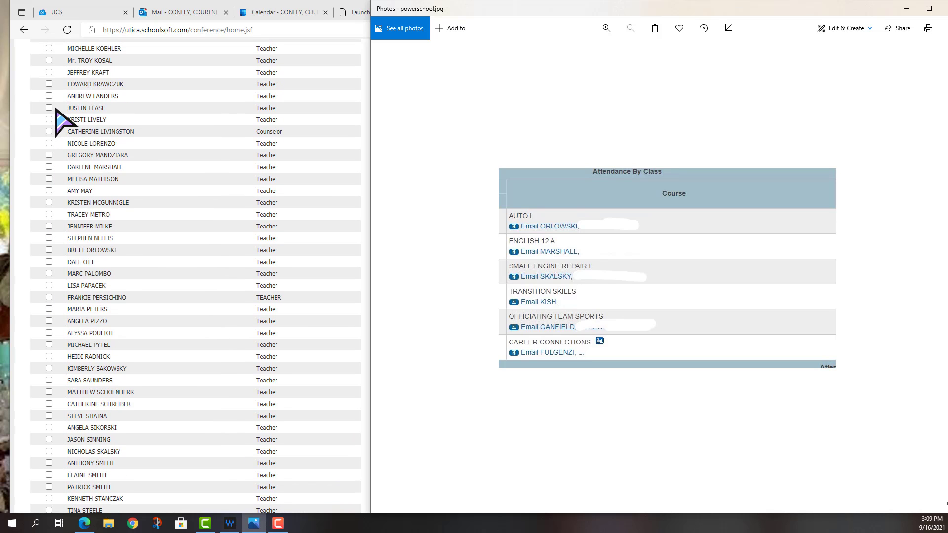
{"action": "scroll", "coordinate": [54, 106], "scroll_direction": "up", "scroll_amount": 2}
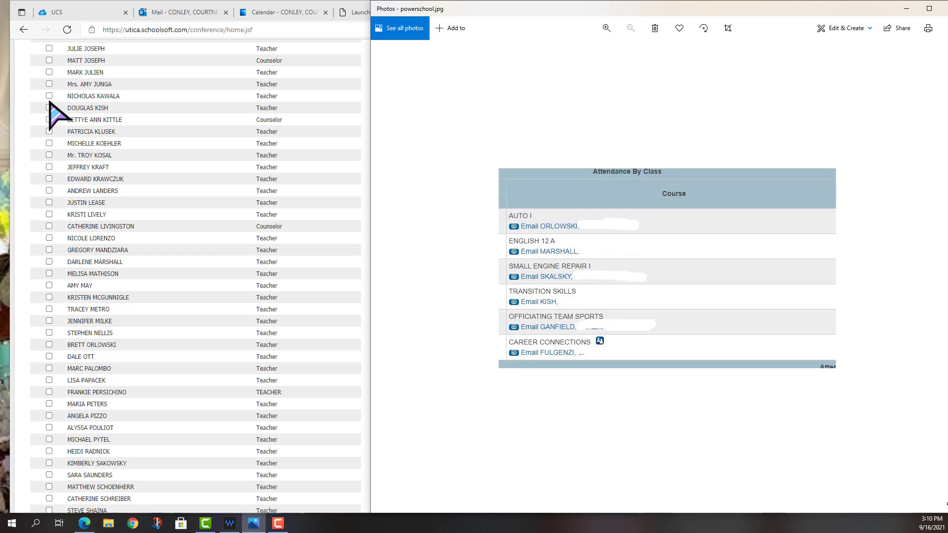
{"action": "left_click", "coordinate": [49, 106]}
Also select the Small Engine Repair I teacher and proceed to the time selection
{"action": "scroll", "coordinate": [153, 254], "scroll_direction": "down", "scroll_amount": 4}
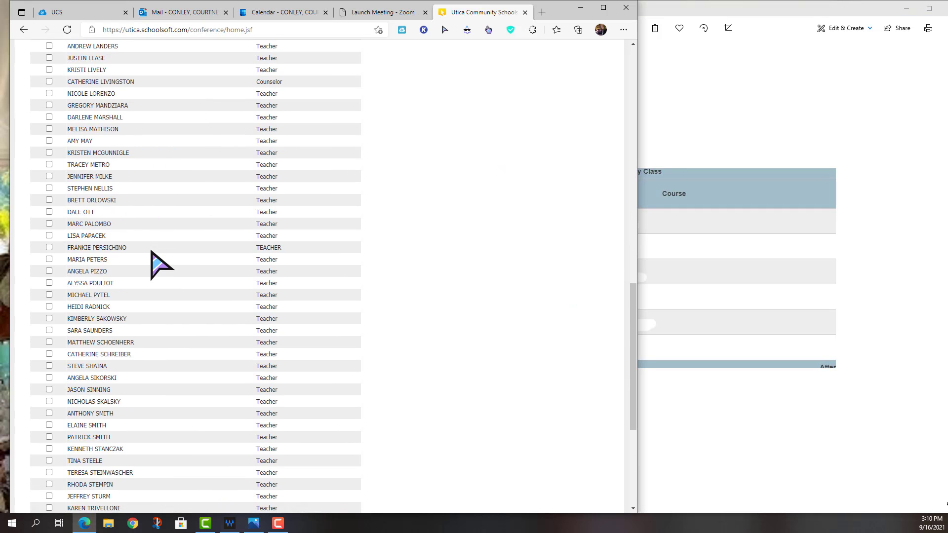
{"action": "scroll", "coordinate": [159, 261], "scroll_direction": "down", "scroll_amount": 2}
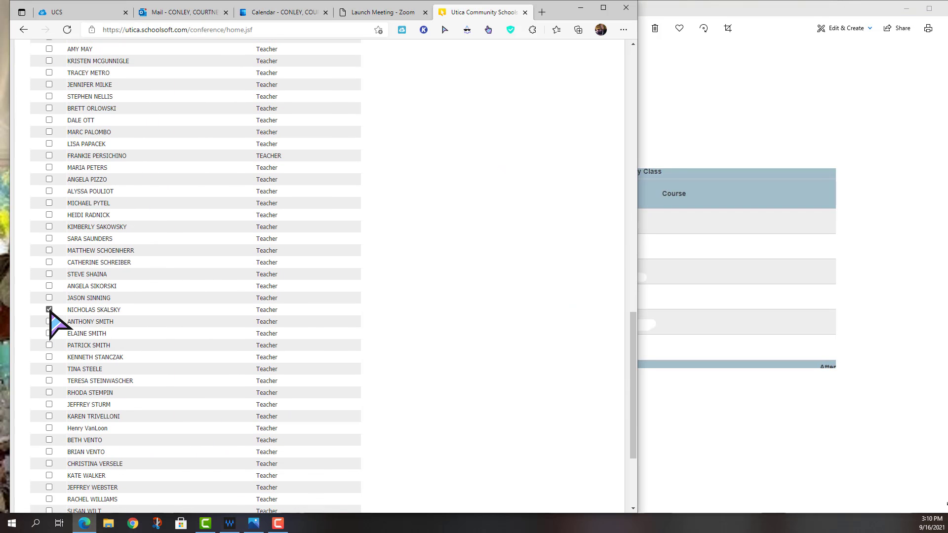
{"action": "scroll", "coordinate": [300, 332], "scroll_direction": "down", "scroll_amount": 3}
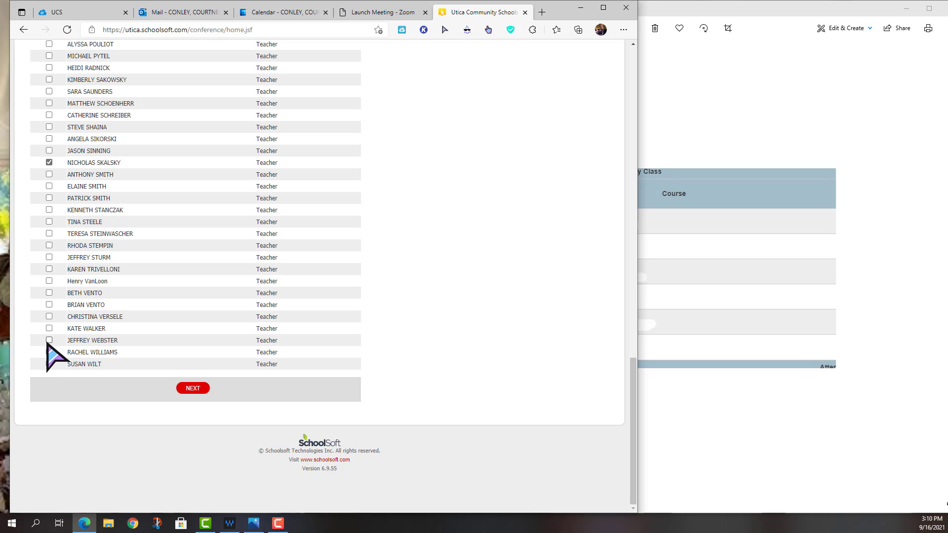
{"action": "scroll", "coordinate": [46, 186], "scroll_direction": "up", "scroll_amount": 4}
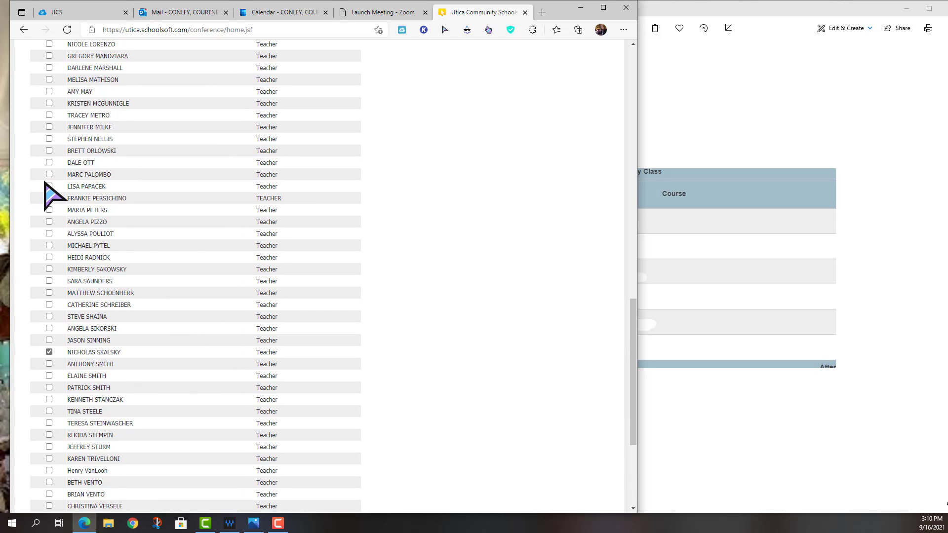
{"action": "scroll", "coordinate": [46, 193], "scroll_direction": "down", "scroll_amount": 4}
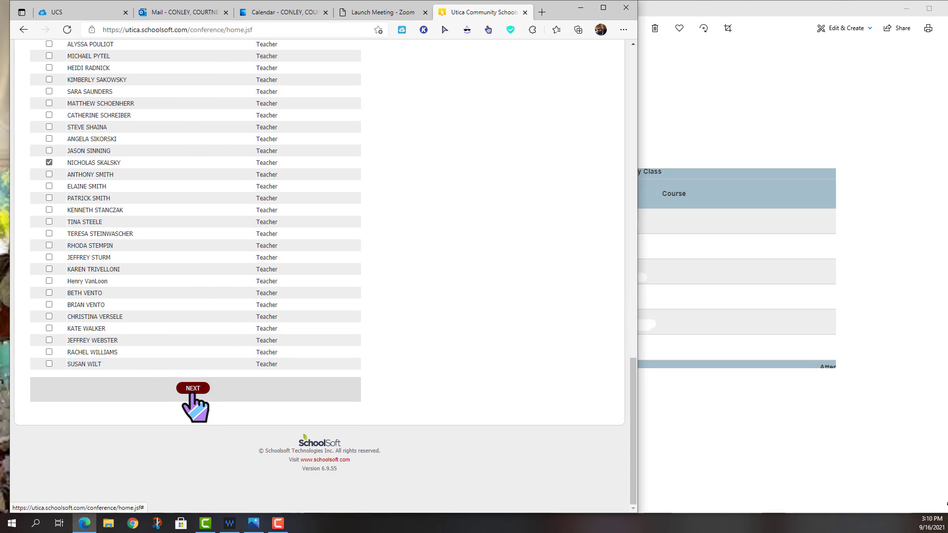
{"action": "left_click", "coordinate": [193, 390]}
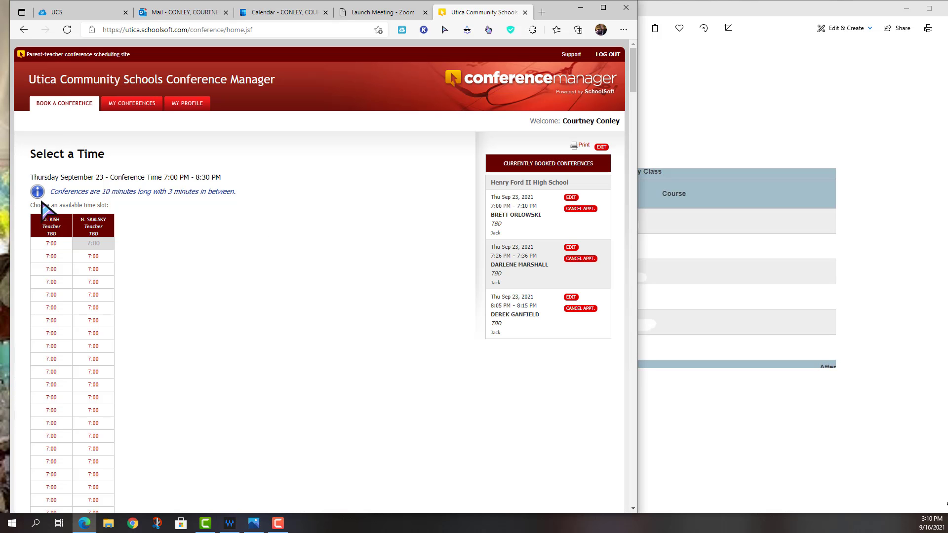
Examine the available time slots of the two selected teachers alongside the currently booked conferences
{"action": "left_click", "coordinate": [43, 255]}
{"action": "scroll", "coordinate": [59, 237], "scroll_direction": "down", "scroll_amount": 2}
{"action": "scroll", "coordinate": [72, 363], "scroll_direction": "down", "scroll_amount": 8}
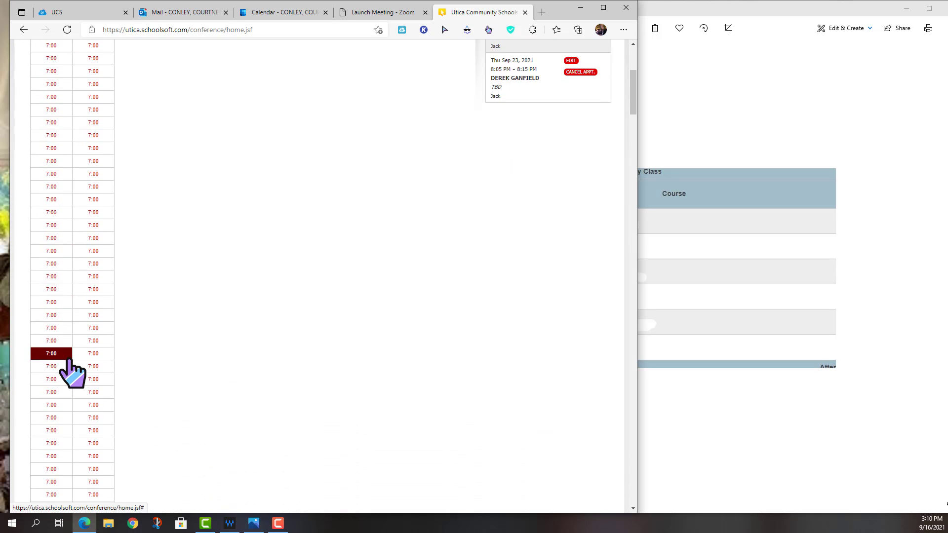
{"action": "scroll", "coordinate": [69, 366], "scroll_direction": "up", "scroll_amount": 5}
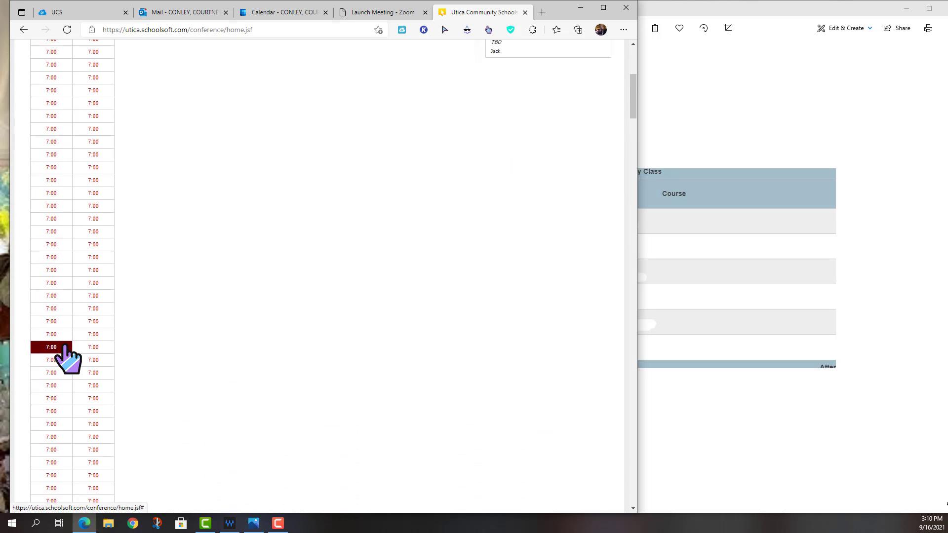
{"action": "scroll", "coordinate": [64, 353], "scroll_direction": "up", "scroll_amount": 1}
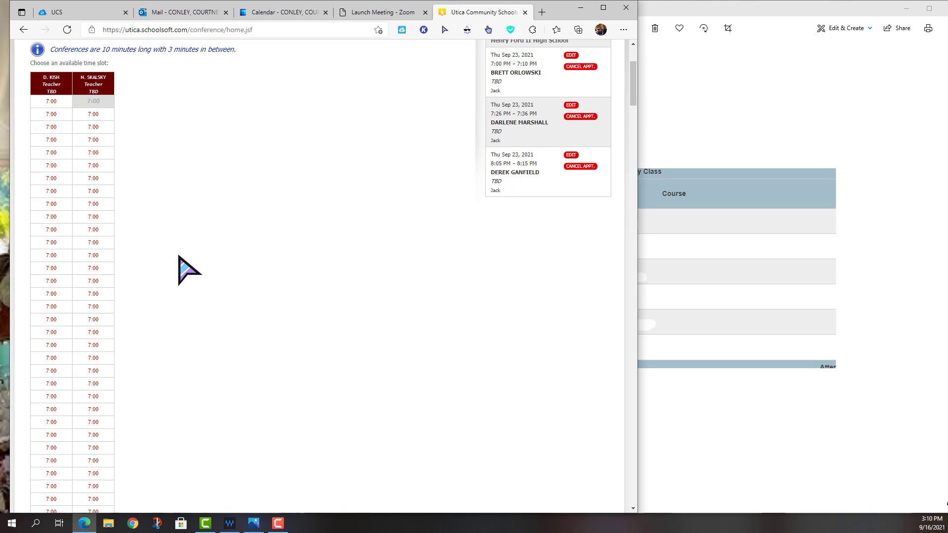
{"action": "scroll", "coordinate": [202, 103], "scroll_direction": "up", "scroll_amount": 1}
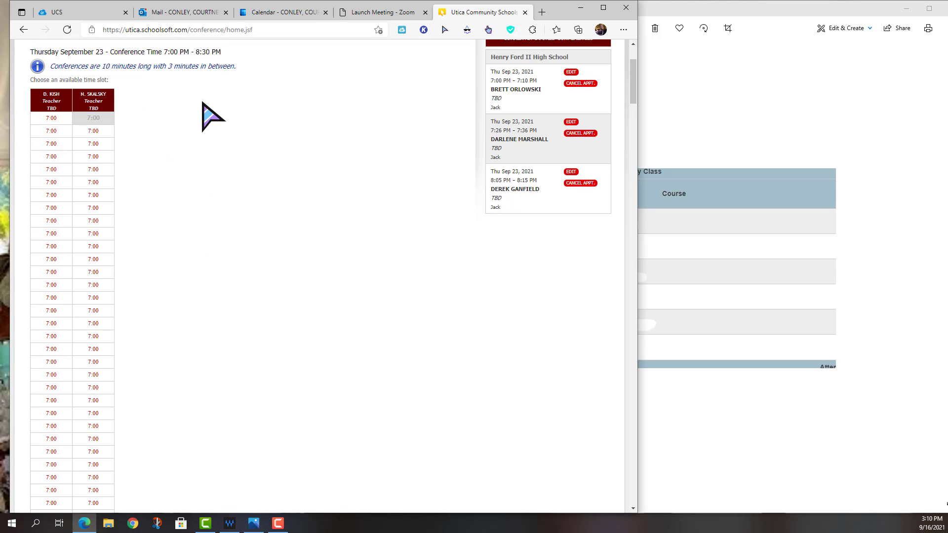
{"action": "scroll", "coordinate": [202, 102], "scroll_direction": "up", "scroll_amount": 3}
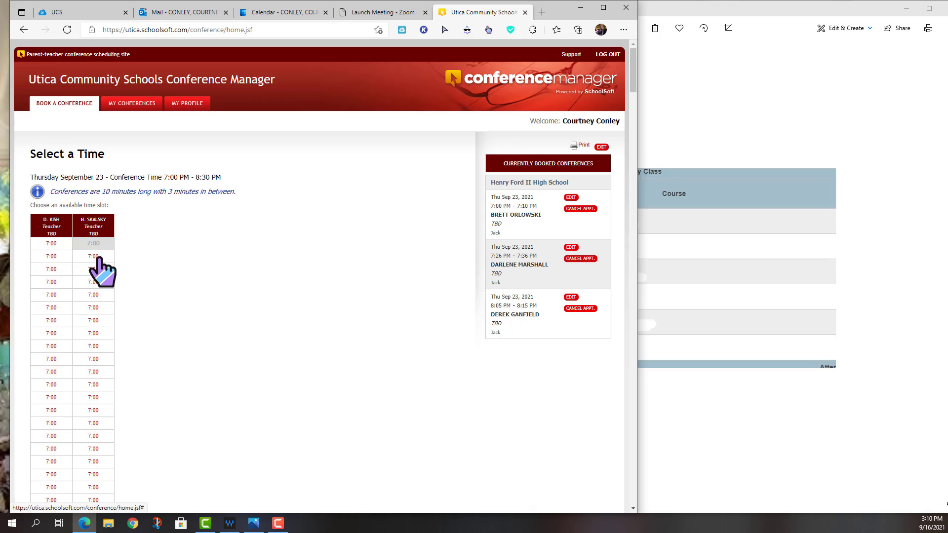
{"action": "scroll", "coordinate": [99, 261], "scroll_direction": "down", "scroll_amount": 1}
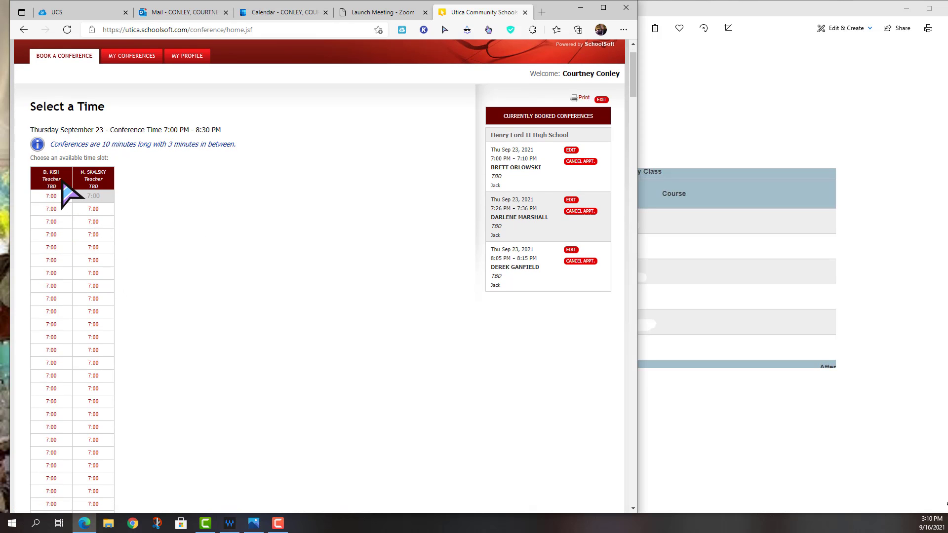
Book the 7:52 PM slot with the Transition Skills teacher and submit the conference details for the preselected student
{"action": "left_click", "coordinate": [745, 93]}
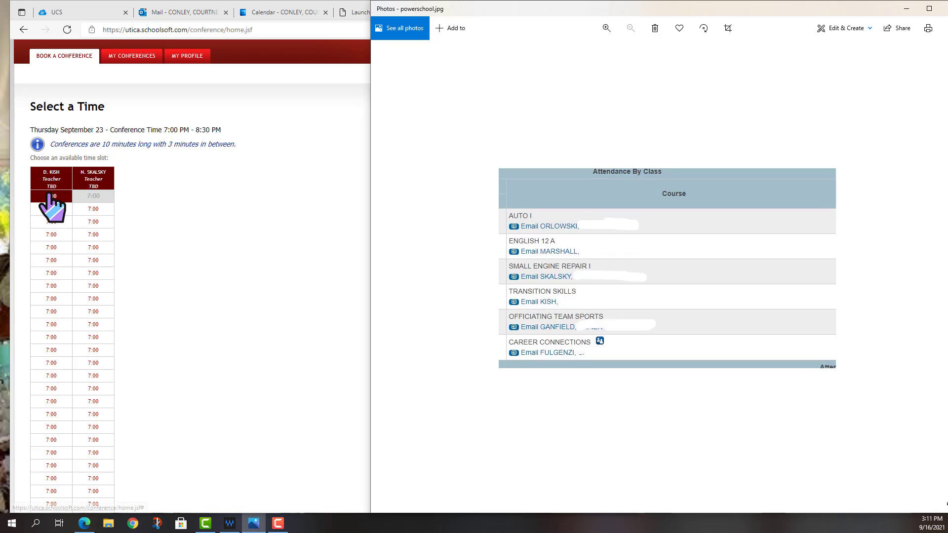
{"action": "scroll", "coordinate": [49, 197], "scroll_direction": "down", "scroll_amount": 4}
{"action": "scroll", "coordinate": [50, 202], "scroll_direction": "down", "scroll_amount": 4}
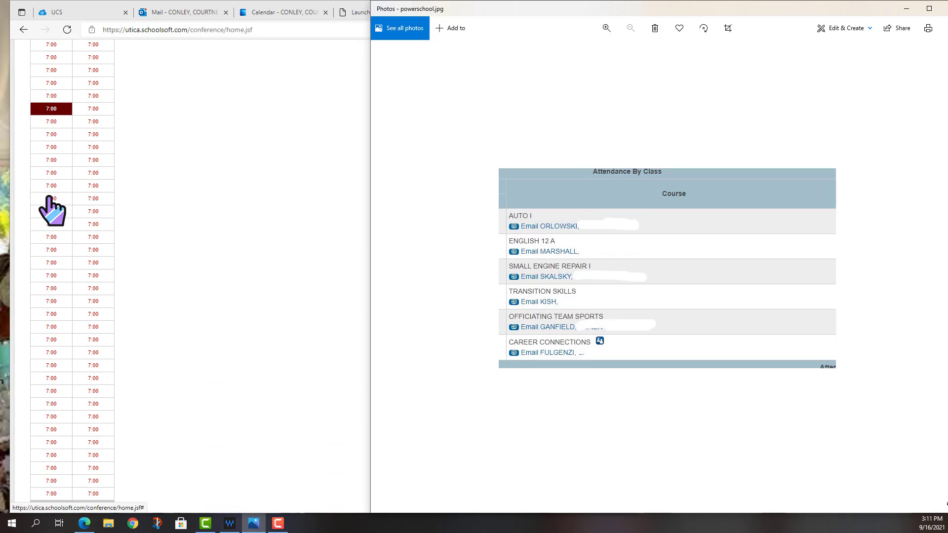
{"action": "scroll", "coordinate": [51, 225], "scroll_direction": "down", "scroll_amount": 2}
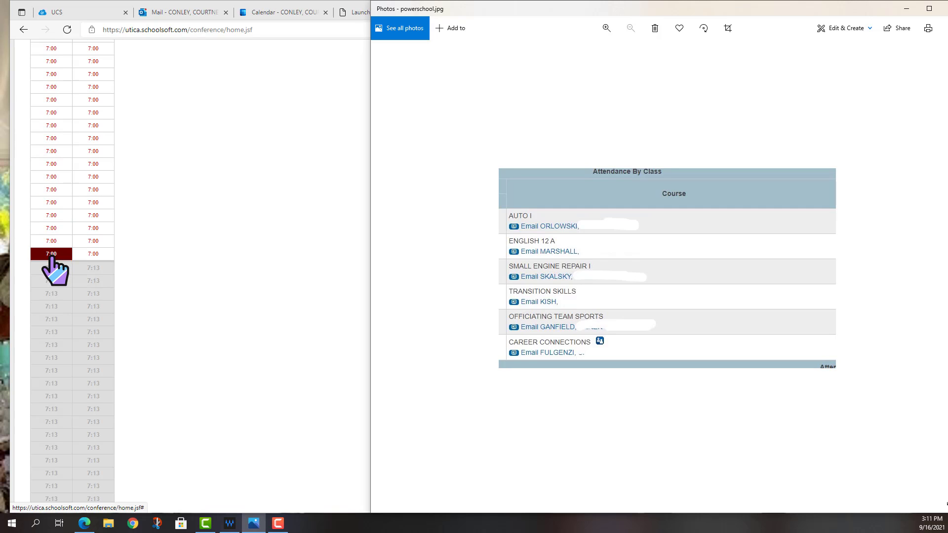
{"action": "scroll", "coordinate": [50, 256], "scroll_direction": "down", "scroll_amount": 1}
{"action": "scroll", "coordinate": [42, 230], "scroll_direction": "down", "scroll_amount": 5}
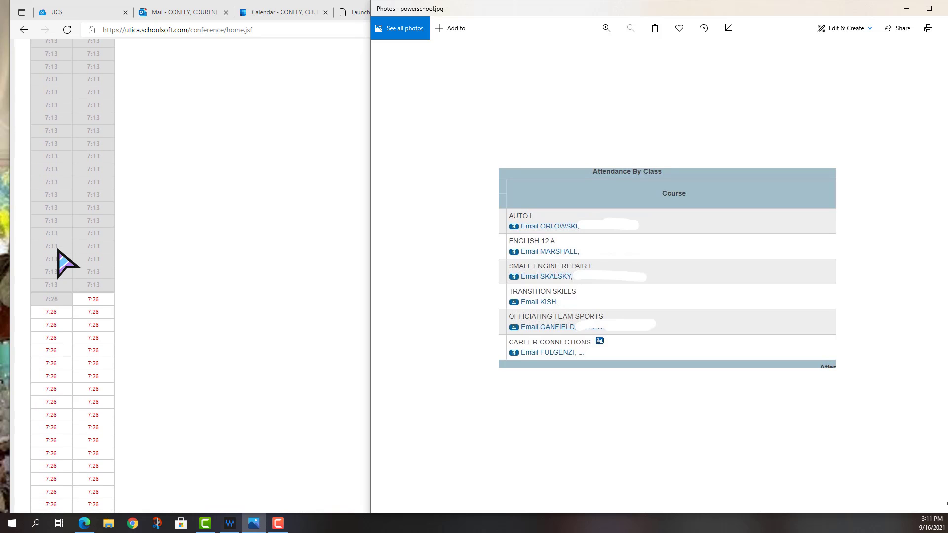
{"action": "scroll", "coordinate": [60, 249], "scroll_direction": "up", "scroll_amount": 5}
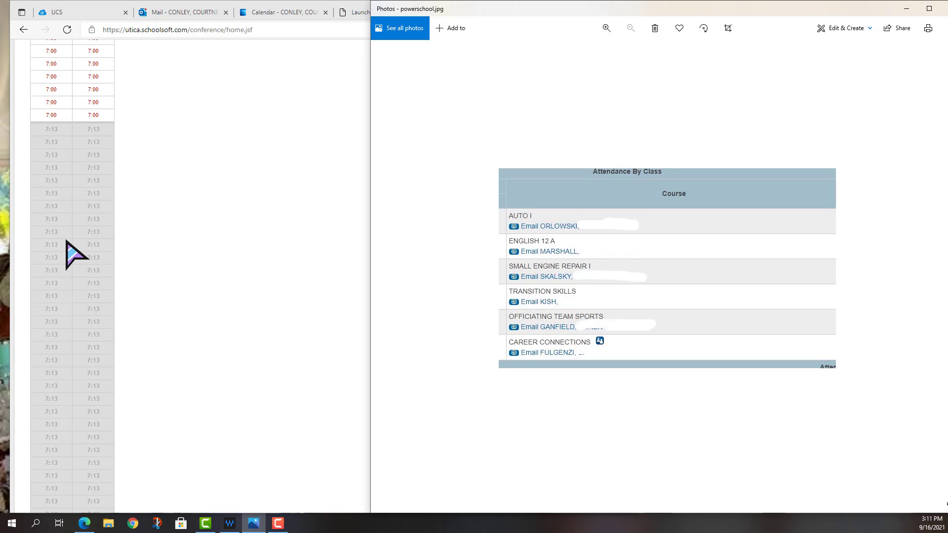
{"action": "scroll", "coordinate": [66, 242], "scroll_direction": "down", "scroll_amount": 5}
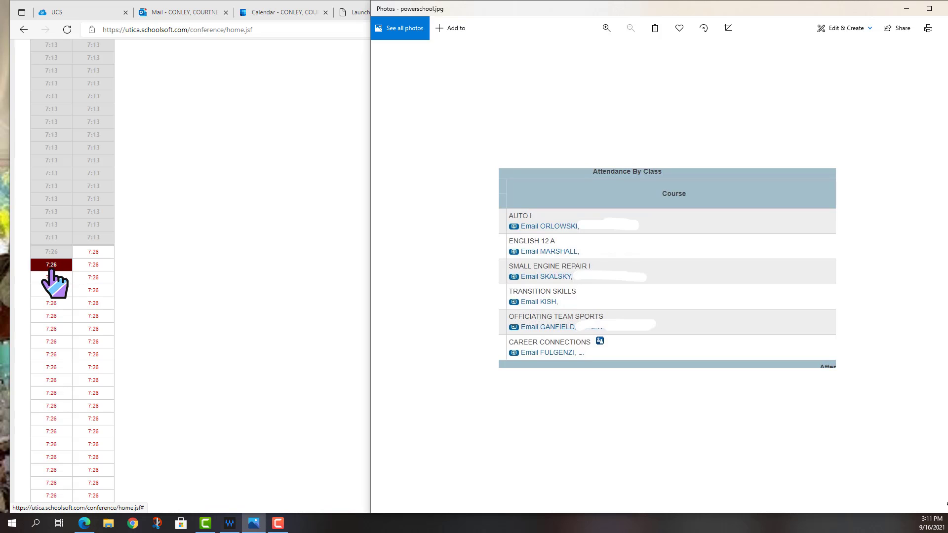
{"action": "scroll", "coordinate": [51, 282], "scroll_direction": "down", "scroll_amount": 5}
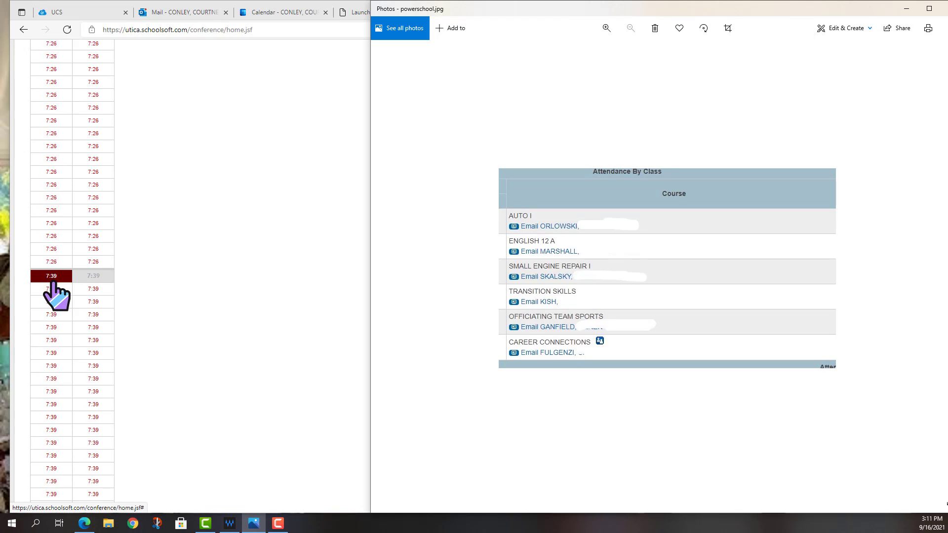
{"action": "scroll", "coordinate": [52, 283], "scroll_direction": "down", "scroll_amount": 5}
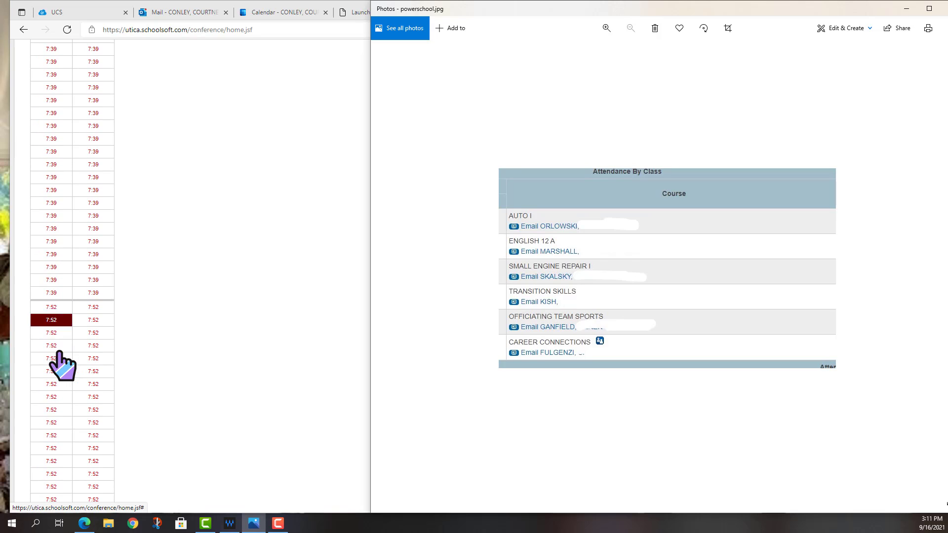
{"action": "left_click", "coordinate": [49, 311]}
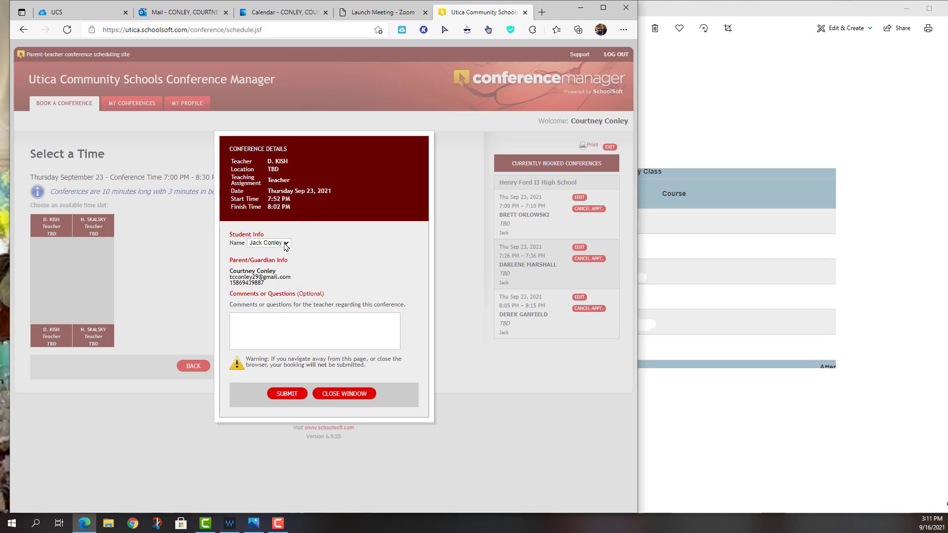
{"action": "left_click", "coordinate": [290, 398]}
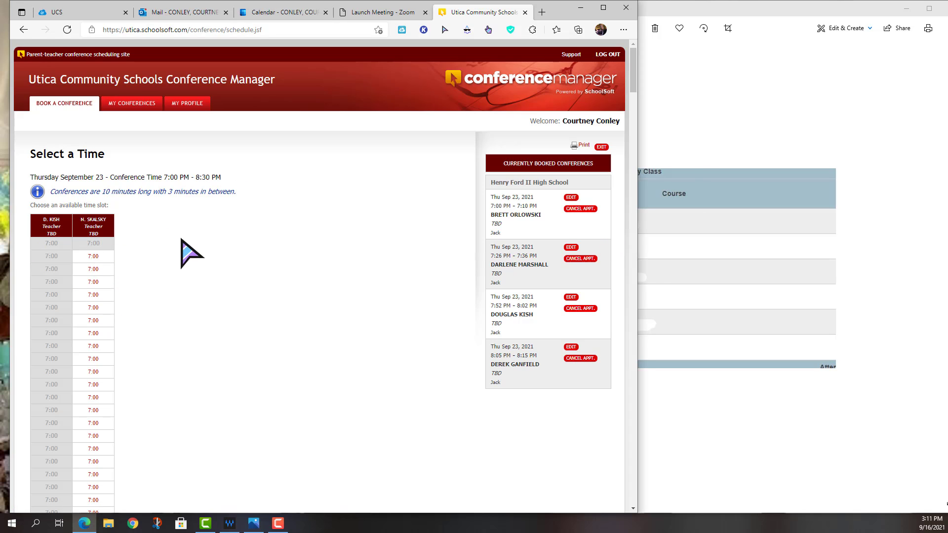
Examine the Small Engine Repair I teacher's open time slots alongside the class schedule picture and the currently booked conferences
{"action": "left_click", "coordinate": [691, 105]}
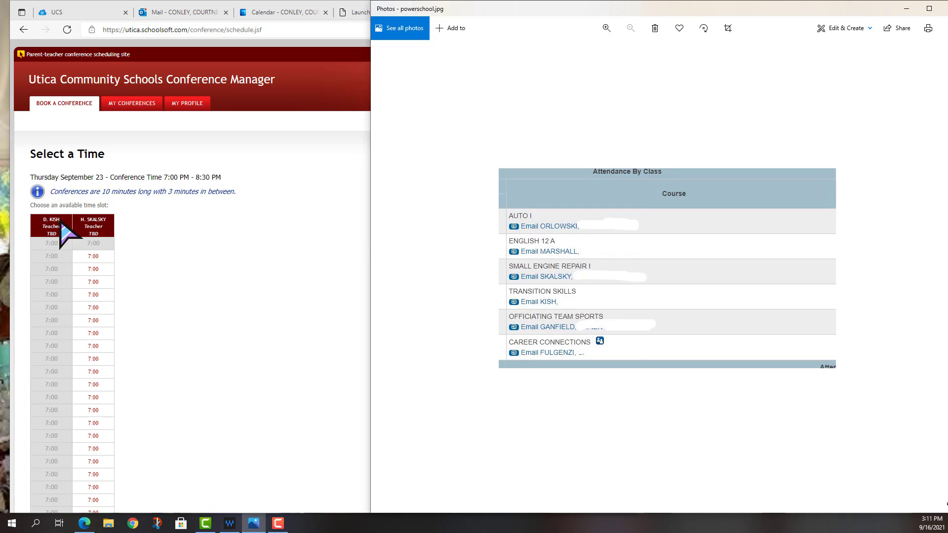
{"action": "left_click", "coordinate": [167, 226]}
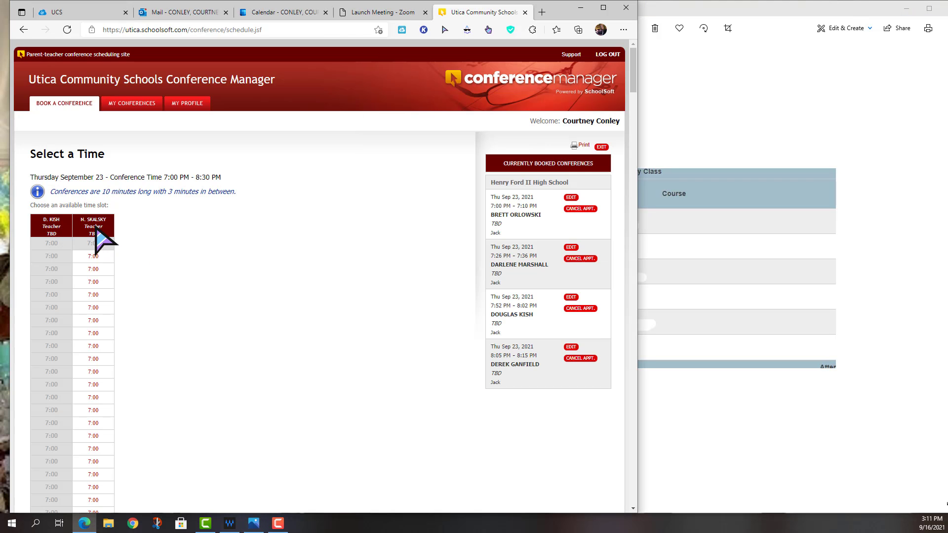
{"action": "scroll", "coordinate": [100, 227], "scroll_direction": "down", "scroll_amount": 2}
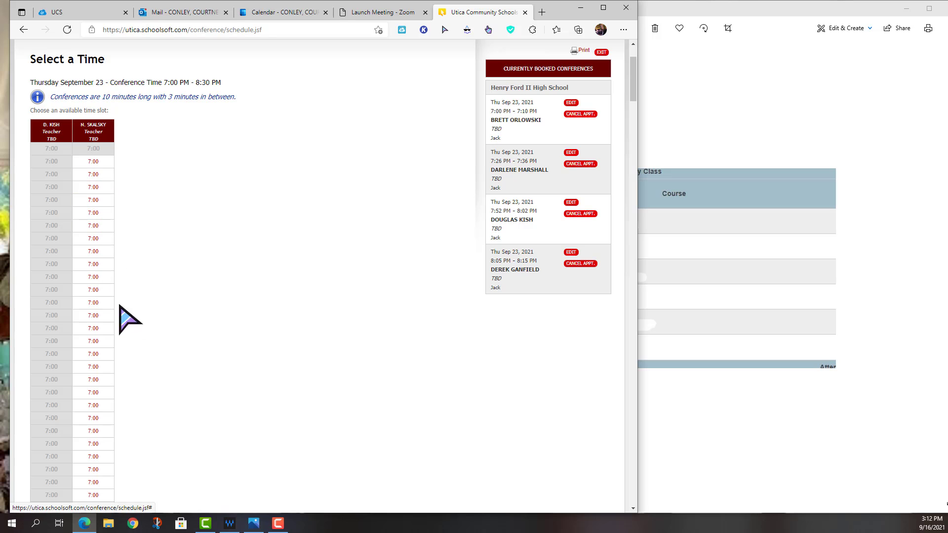
{"action": "scroll", "coordinate": [121, 331], "scroll_direction": "down", "scroll_amount": 2}
{"action": "scroll", "coordinate": [119, 353], "scroll_direction": "down", "scroll_amount": 10}
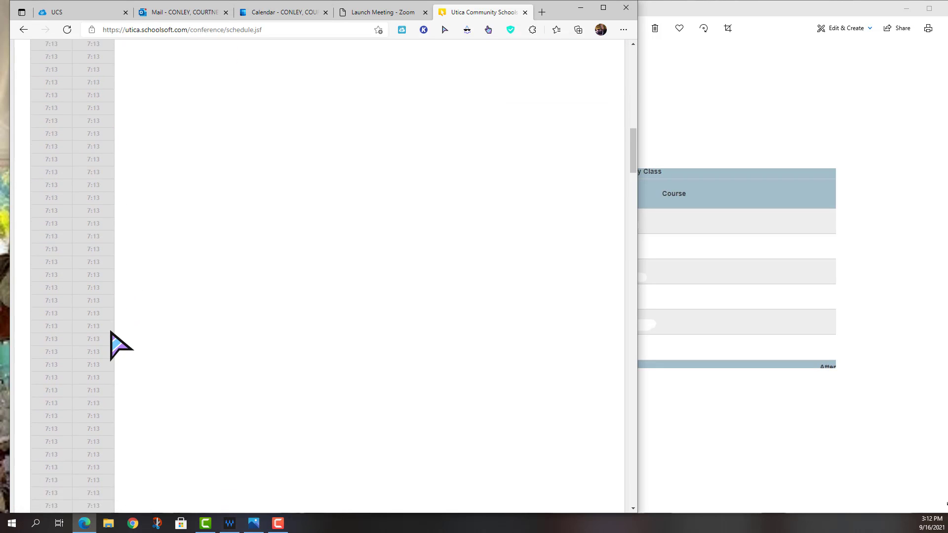
{"action": "scroll", "coordinate": [119, 345], "scroll_direction": "down", "scroll_amount": 10}
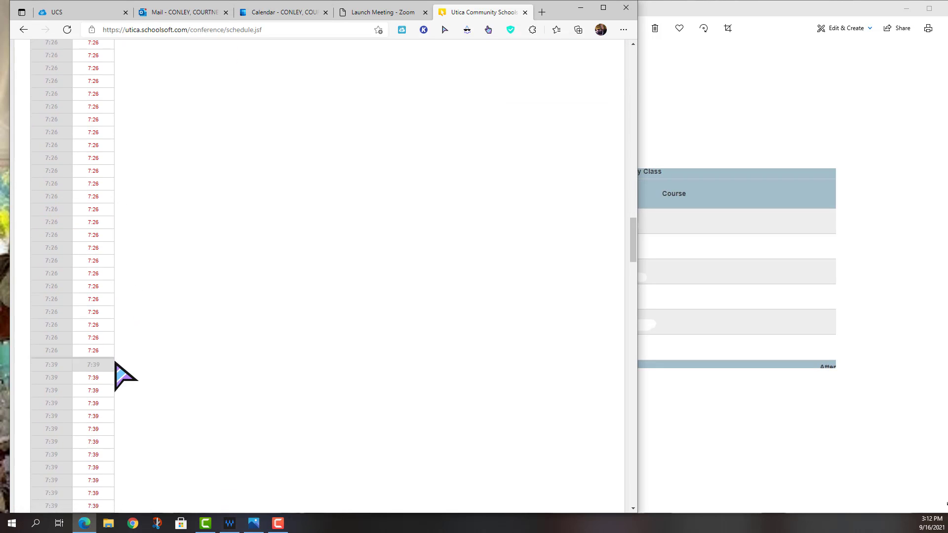
{"action": "scroll", "coordinate": [94, 247], "scroll_direction": "down", "scroll_amount": 8}
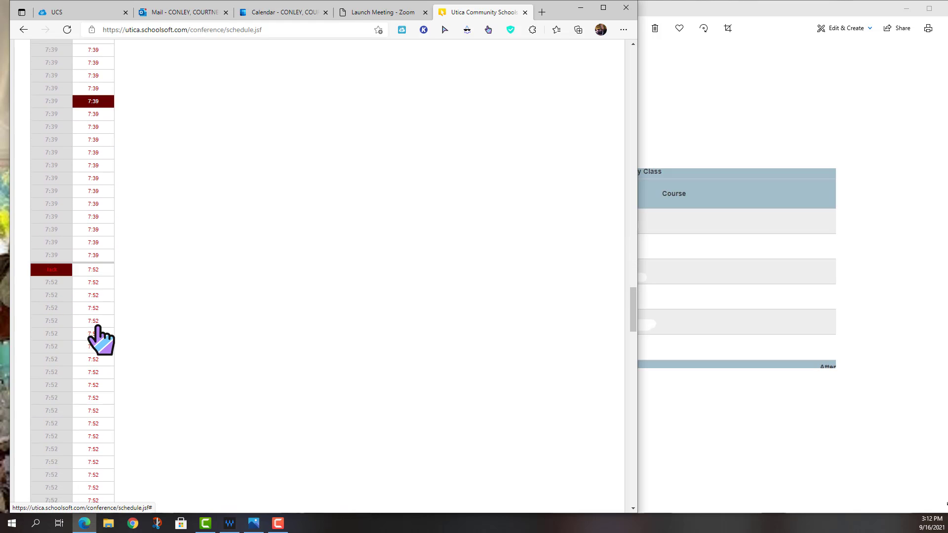
{"action": "scroll", "coordinate": [95, 217], "scroll_direction": "up", "scroll_amount": 8}
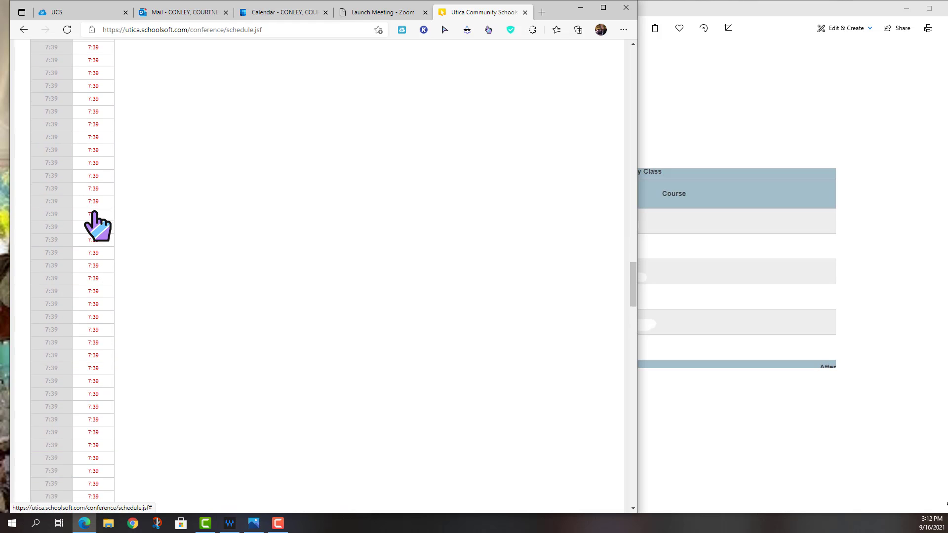
{"action": "scroll", "coordinate": [95, 217], "scroll_direction": "down", "scroll_amount": 8}
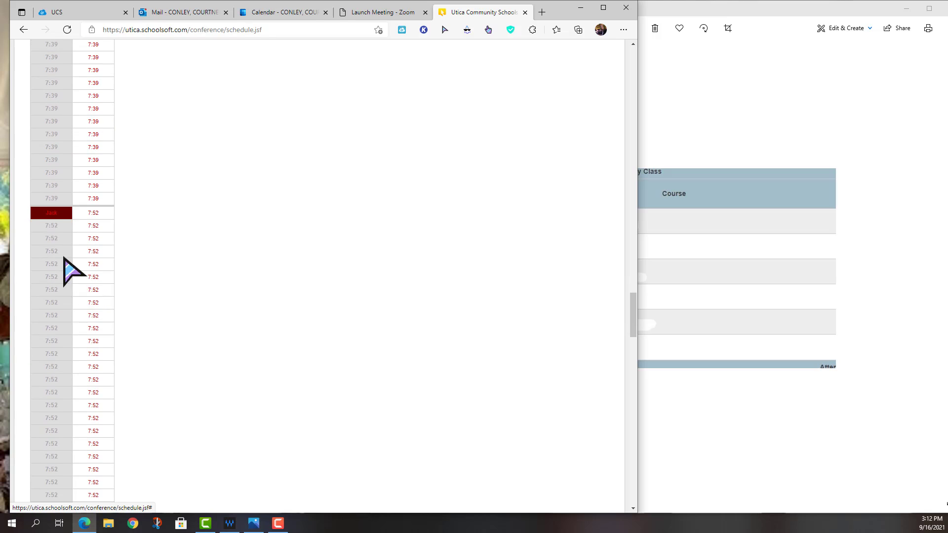
Try to book the 8:05 PM slot with the Small Engine Repair I teacher for the preselected student
{"action": "scroll", "coordinate": [97, 229], "scroll_direction": "down", "scroll_amount": 10}
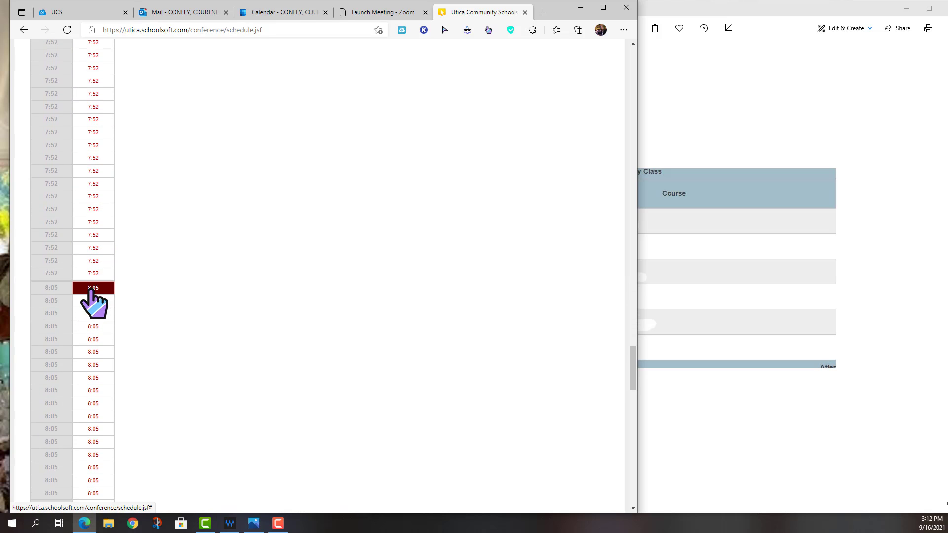
{"action": "left_click", "coordinate": [669, 289]}
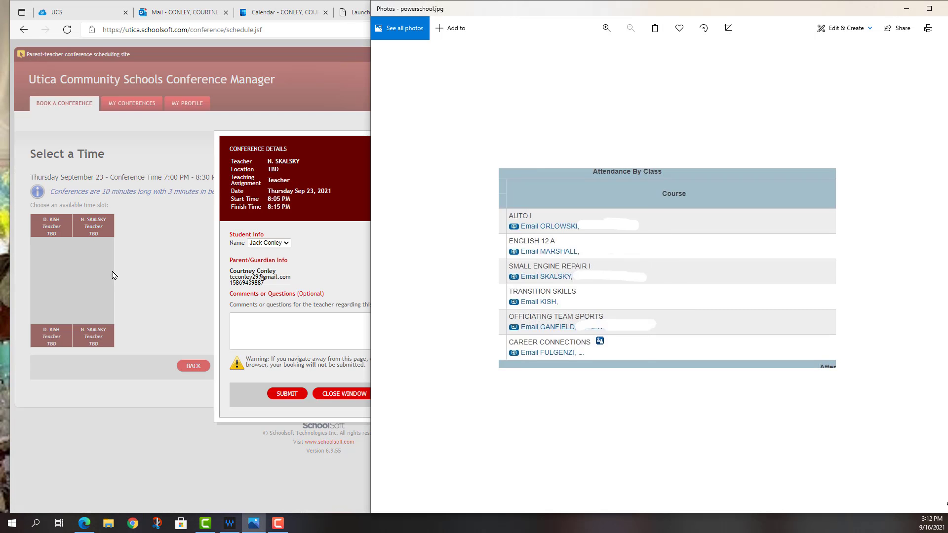
{"action": "left_click", "coordinate": [332, 394]}
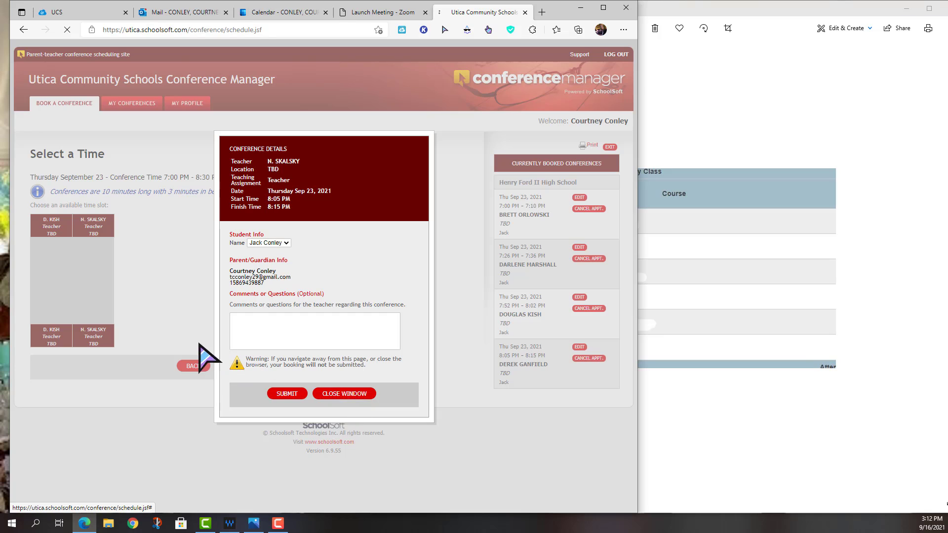
{"action": "left_click", "coordinate": [286, 394]}
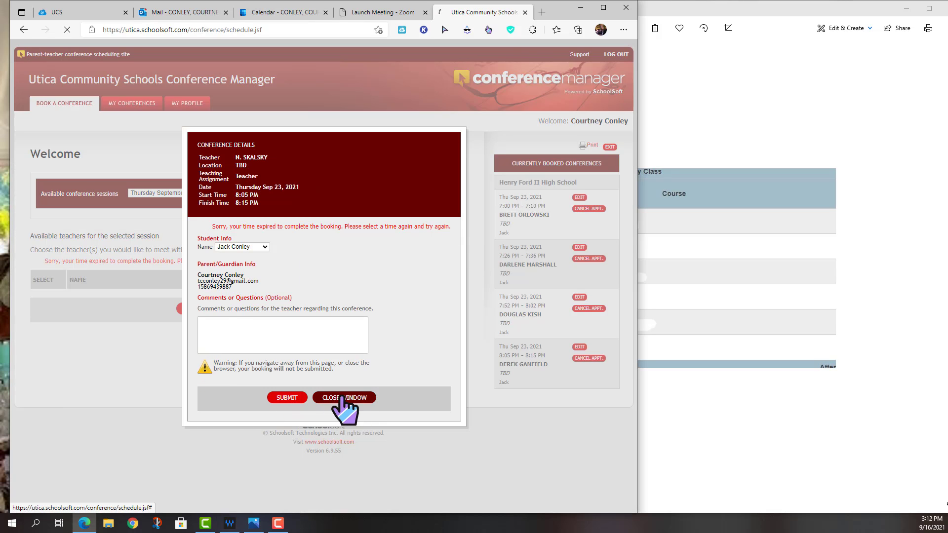
{"action": "left_click", "coordinate": [286, 400]}
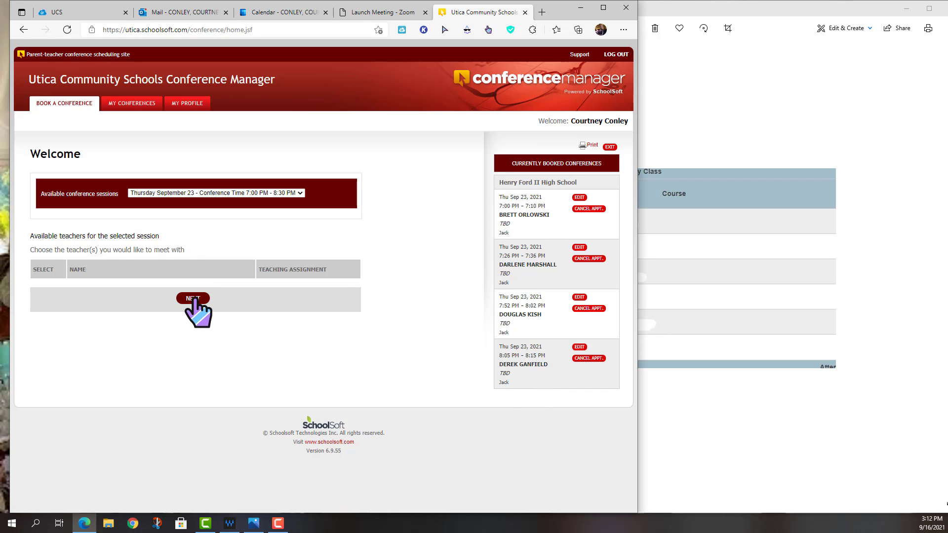
Choose the Thursday September 23 session from 7:00 PM to 8:30 PM again and proceed to the time selection
{"action": "left_click", "coordinate": [180, 193]}
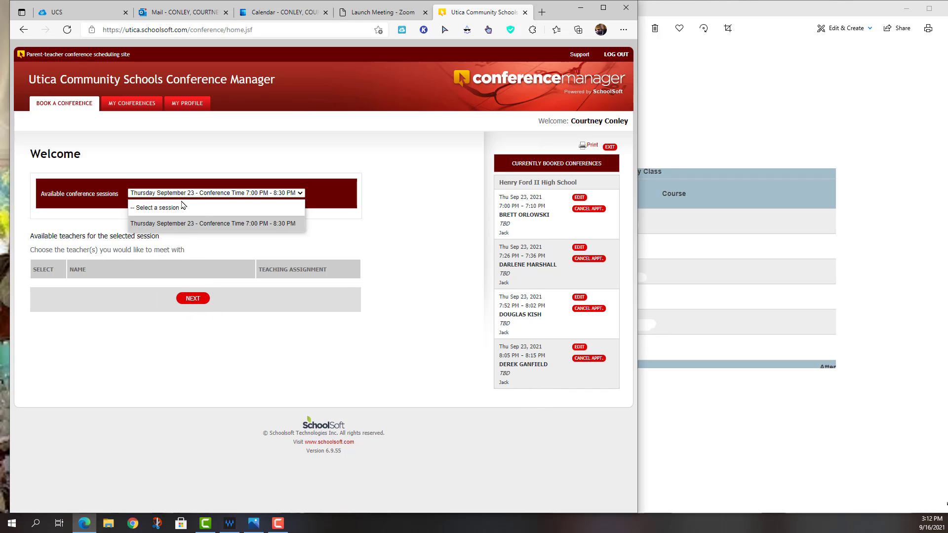
{"action": "left_click", "coordinate": [172, 225]}
{"action": "left_click", "coordinate": [197, 301]}
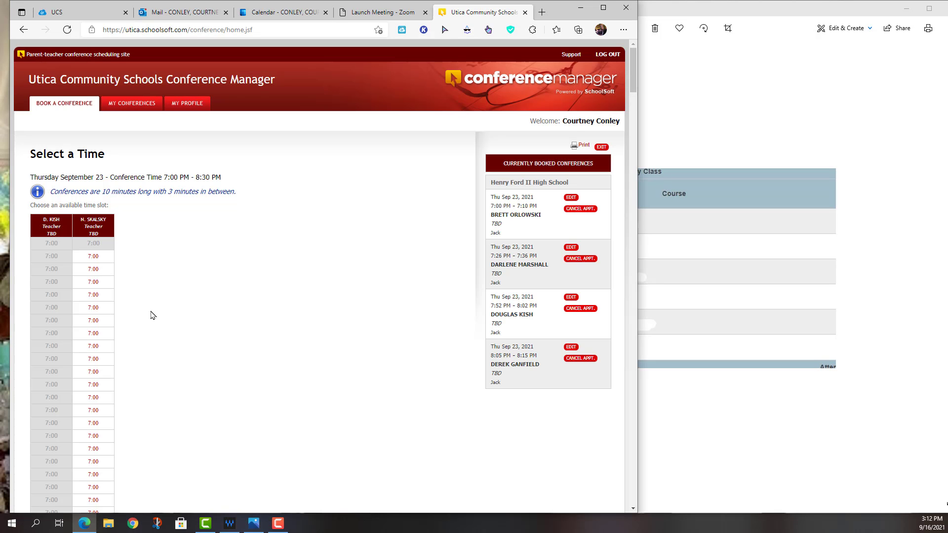
Book the first open 7:39 PM slot with the Small Engine Repair I teacher and submit the conference details
{"action": "scroll", "coordinate": [104, 247], "scroll_direction": "down", "scroll_amount": 3}
{"action": "scroll", "coordinate": [102, 244], "scroll_direction": "down", "scroll_amount": 10}
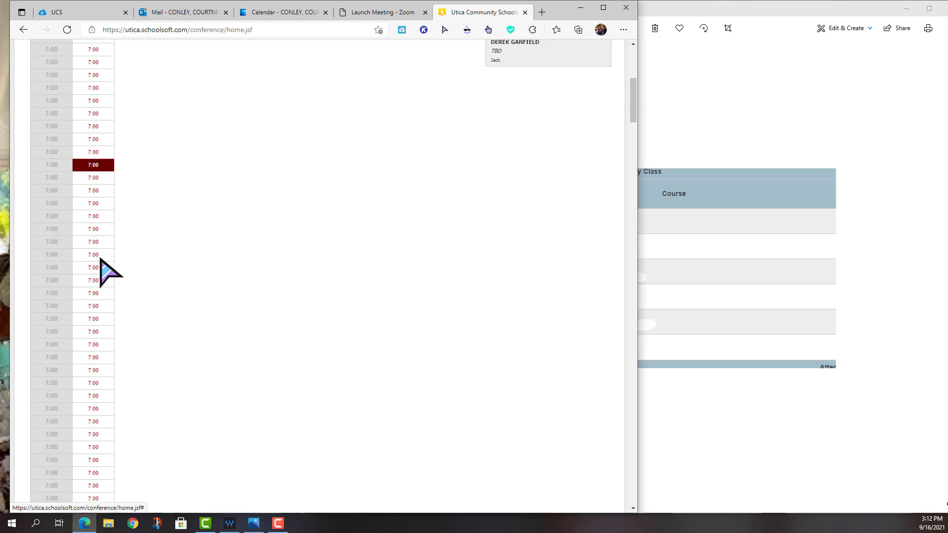
{"action": "scroll", "coordinate": [99, 260], "scroll_direction": "down", "scroll_amount": 10}
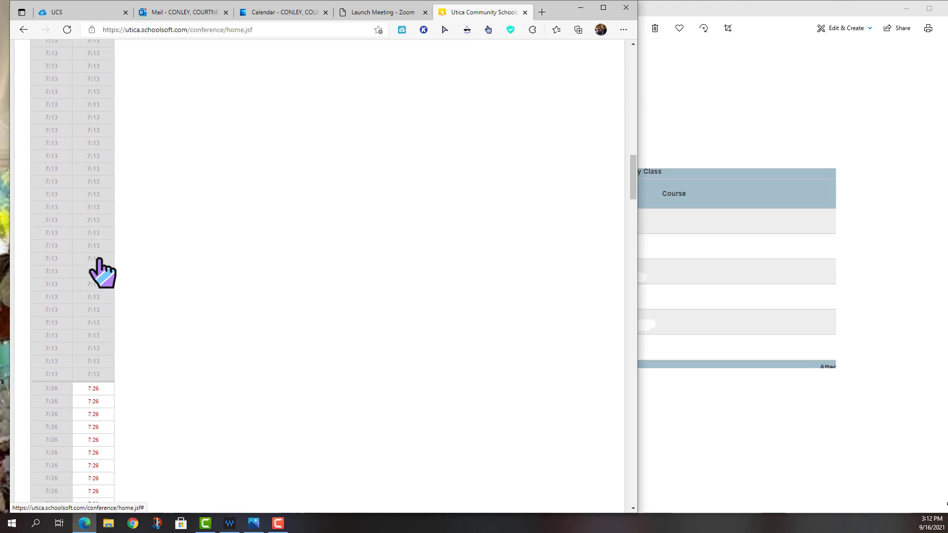
{"action": "scroll", "coordinate": [99, 269], "scroll_direction": "down", "scroll_amount": 2}
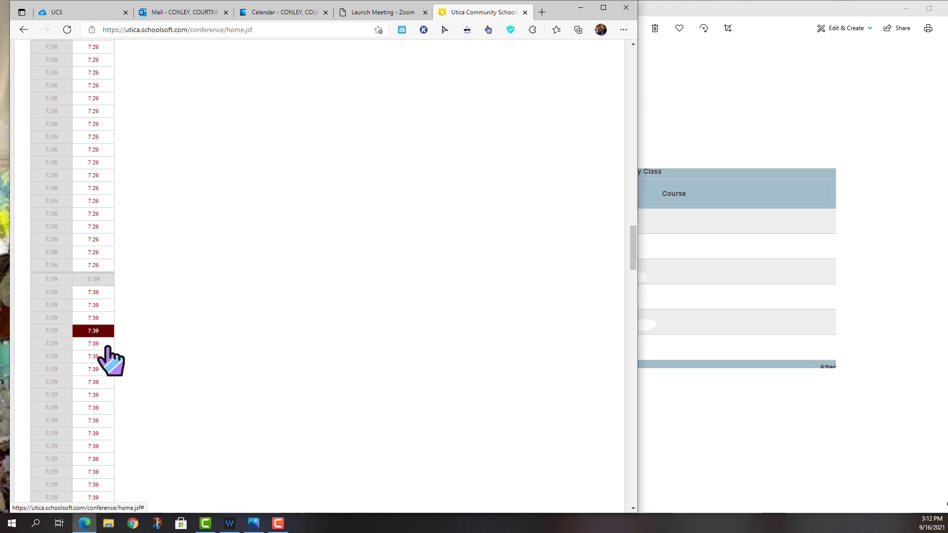
{"action": "left_click", "coordinate": [96, 294]}
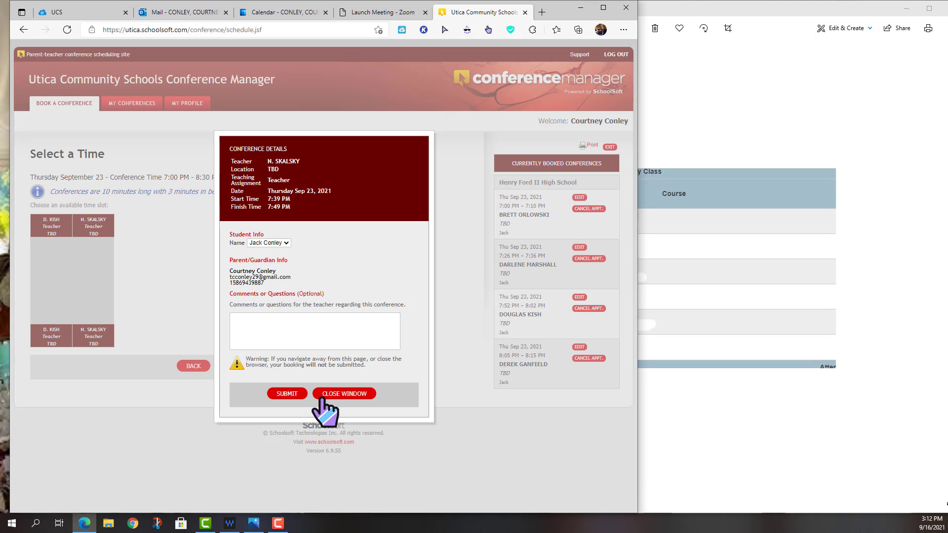
{"action": "left_click", "coordinate": [286, 395]}
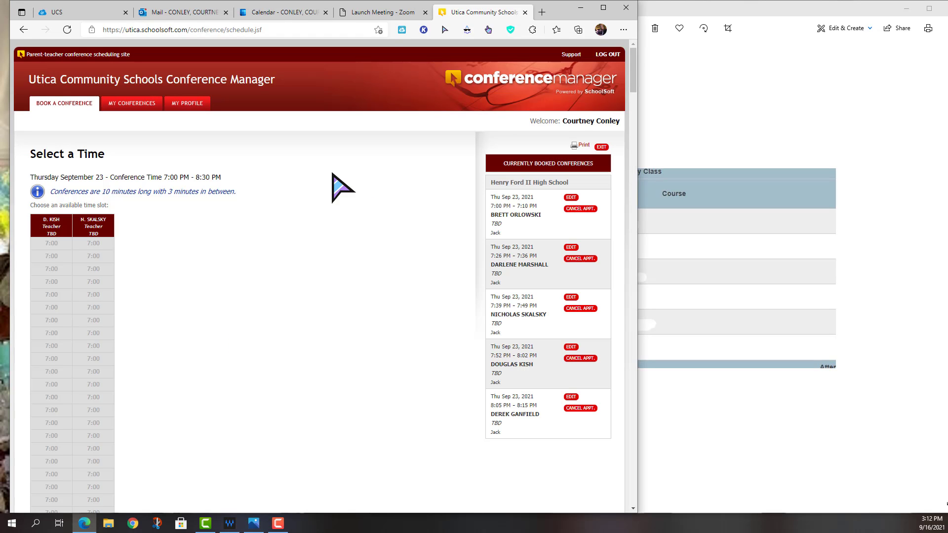
Compare the currently booked conferences with the class schedule picture to see which teacher still needs a booking
{"action": "left_click", "coordinate": [570, 197]}
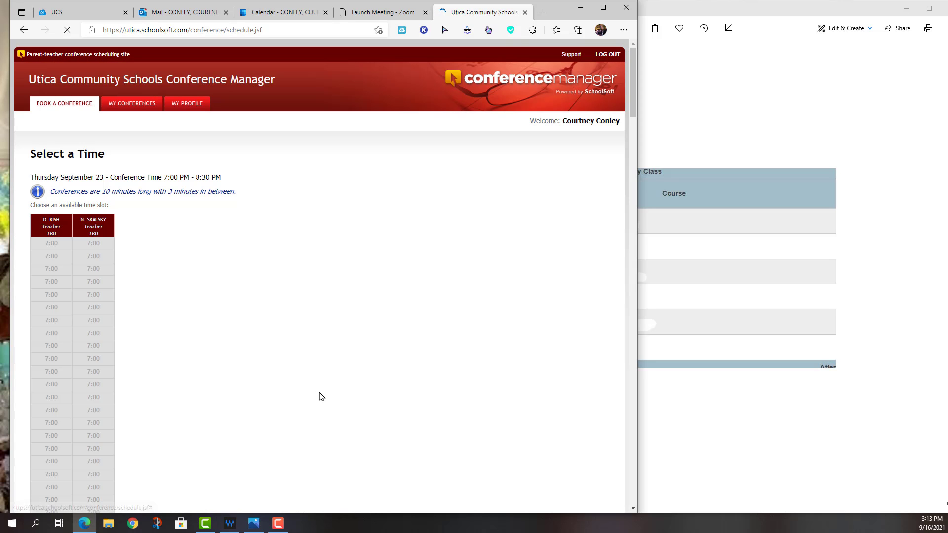
{"action": "scroll", "coordinate": [56, 248], "scroll_direction": "down", "scroll_amount": 4}
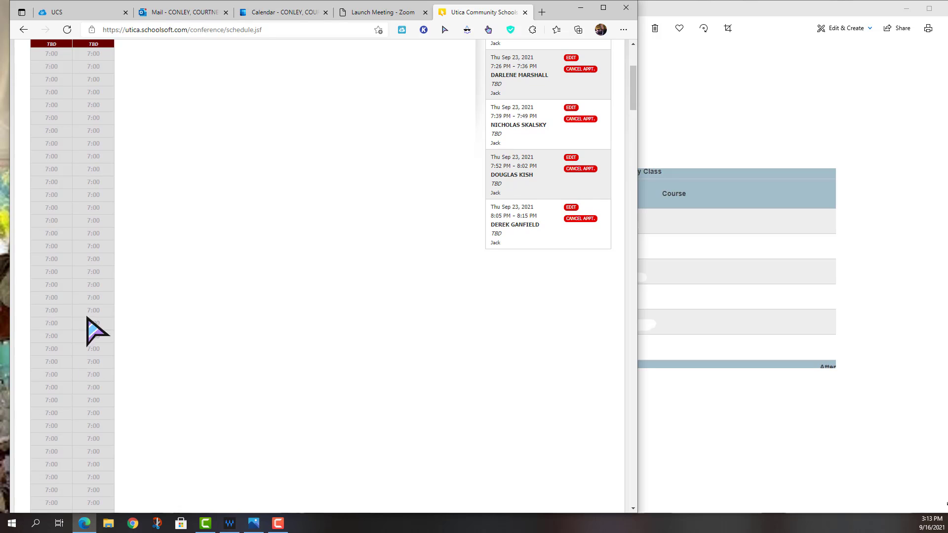
{"action": "scroll", "coordinate": [65, 374], "scroll_direction": "down", "scroll_amount": 7}
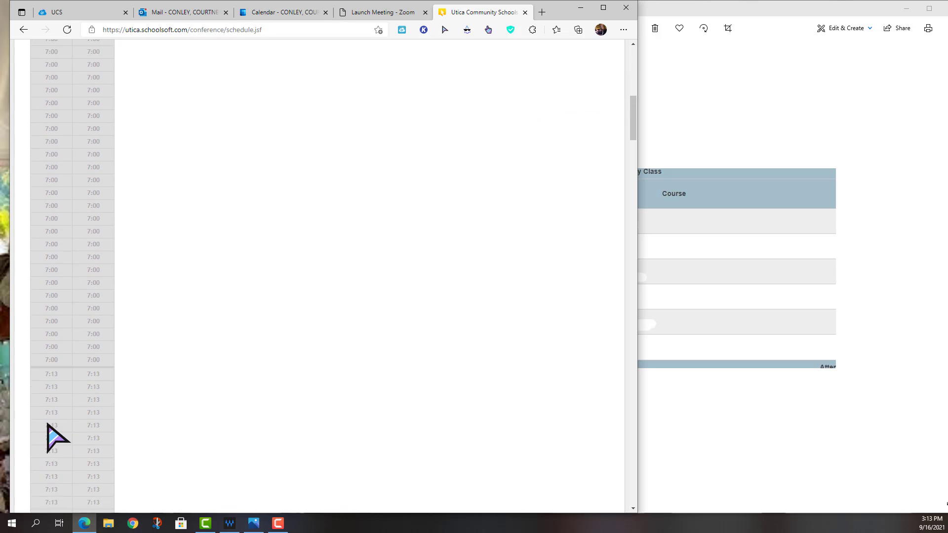
{"action": "scroll", "coordinate": [254, 275], "scroll_direction": "up", "scroll_amount": 11}
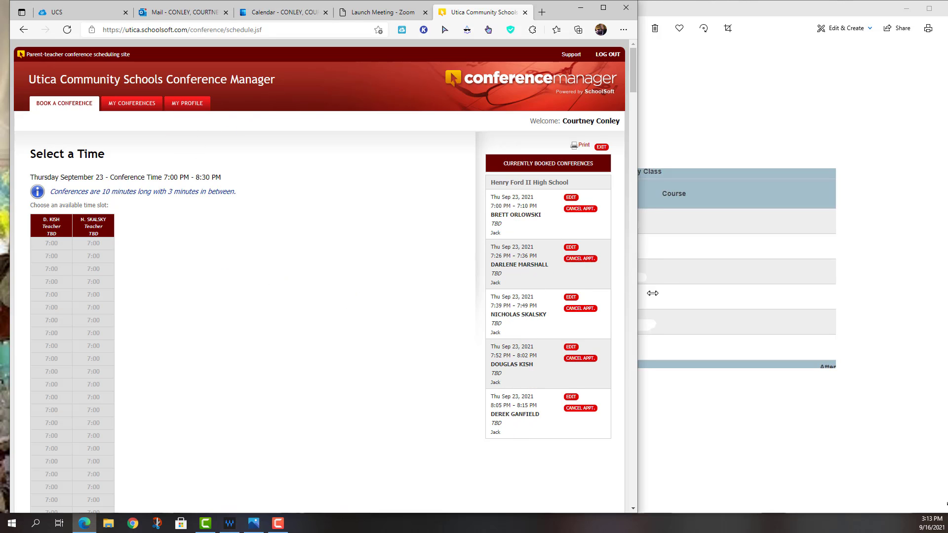
{"action": "left_click", "coordinate": [775, 275]}
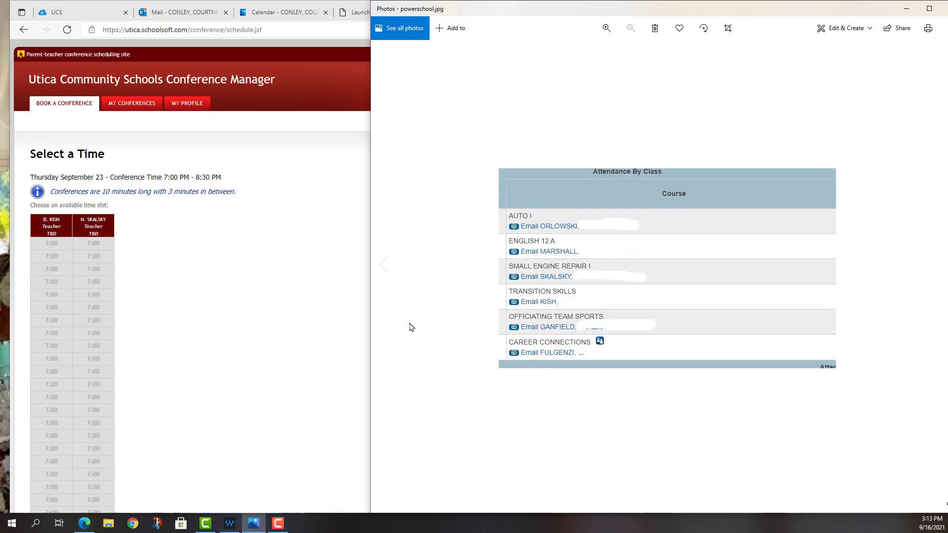
{"action": "left_click", "coordinate": [271, 262]}
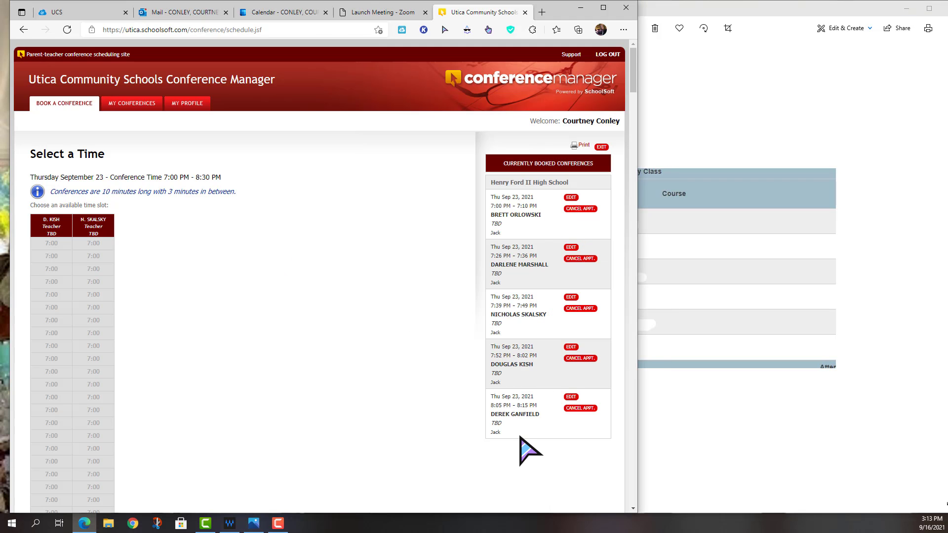
{"action": "left_click", "coordinate": [772, 386]}
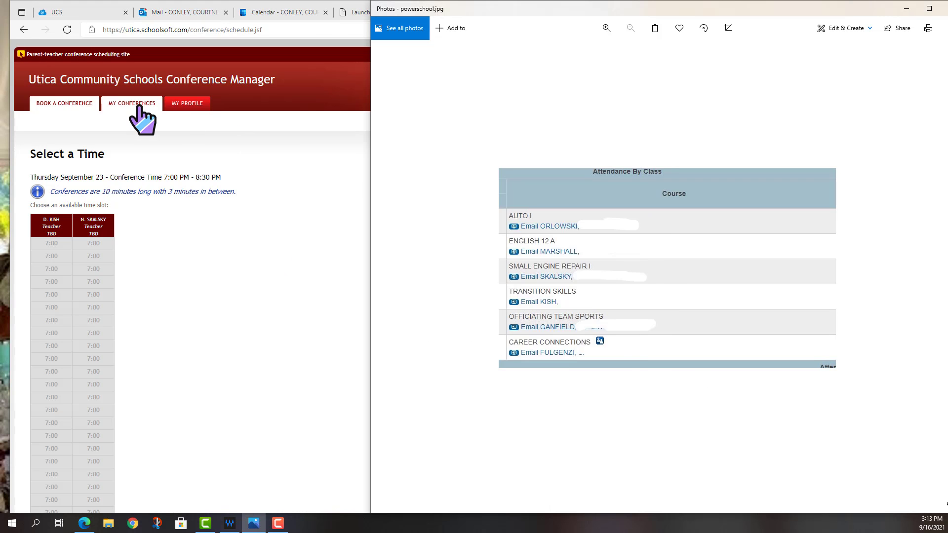
Start a new booking at Henry Ford II High School for the Thursday September 23 session from 7:00 PM to 8:30 PM
{"action": "left_click", "coordinate": [93, 105]}
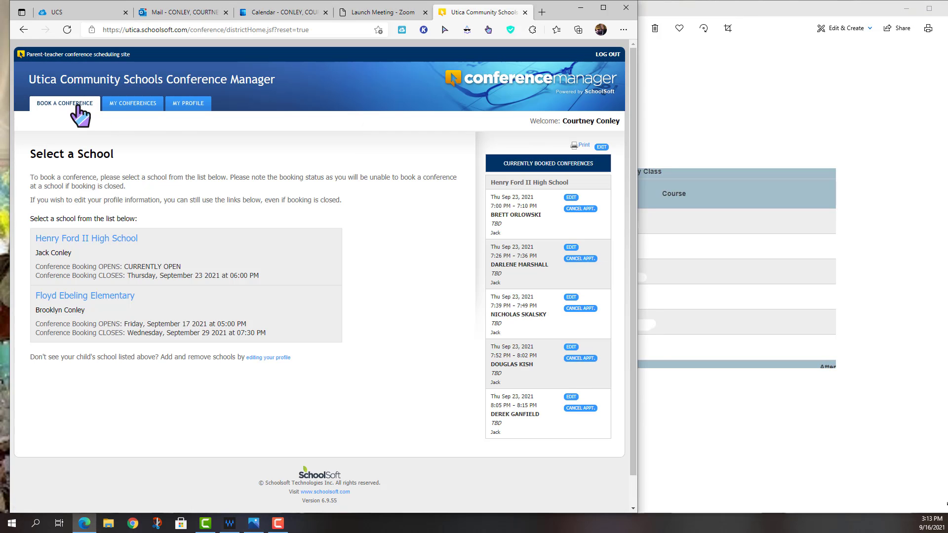
{"action": "left_click", "coordinate": [135, 240]}
{"action": "left_click", "coordinate": [152, 193]}
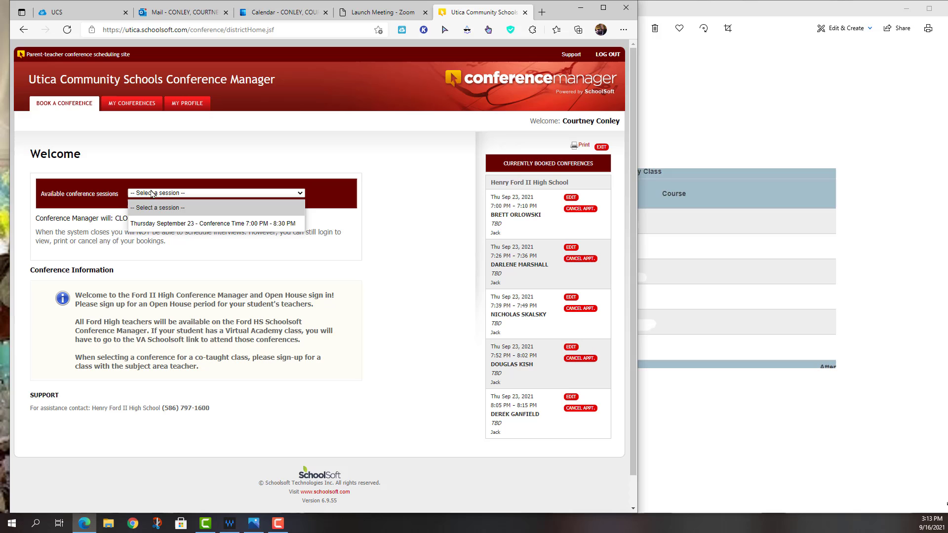
{"action": "left_click", "coordinate": [153, 225]}
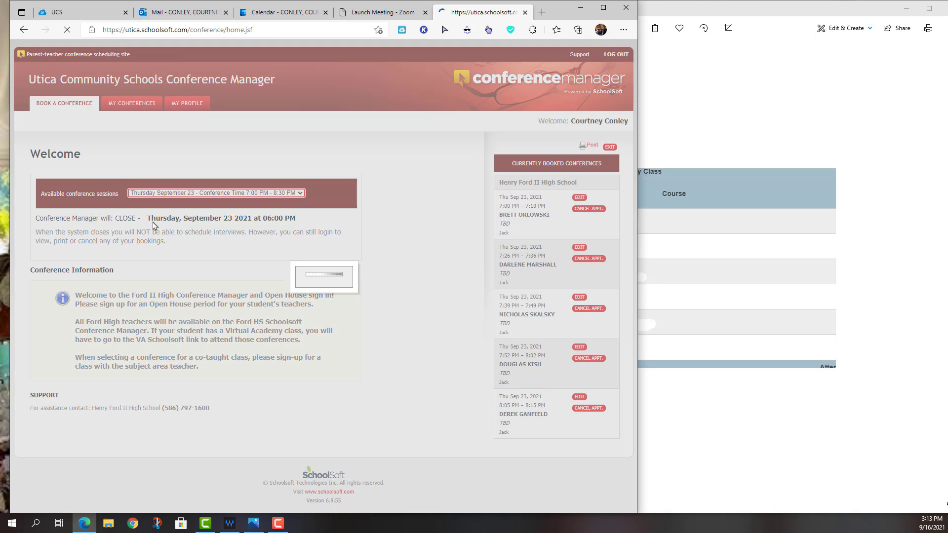
Select the Career Connections teacher named in the class schedule from the available teachers and proceed to the time selection
{"action": "scroll", "coordinate": [154, 228], "scroll_direction": "down", "scroll_amount": 12}
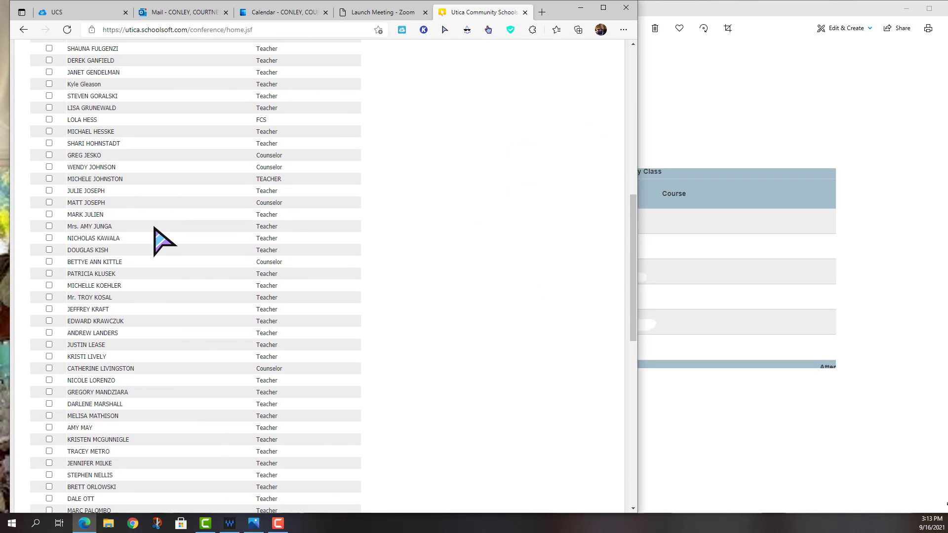
{"action": "scroll", "coordinate": [154, 229], "scroll_direction": "down", "scroll_amount": 3}
{"action": "left_click", "coordinate": [734, 241]}
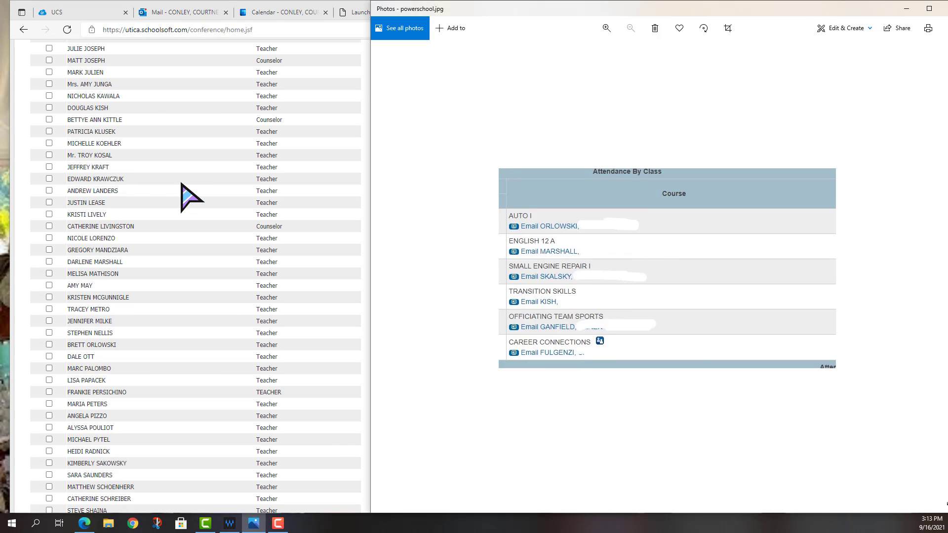
{"action": "scroll", "coordinate": [148, 169], "scroll_direction": "up", "scroll_amount": 5}
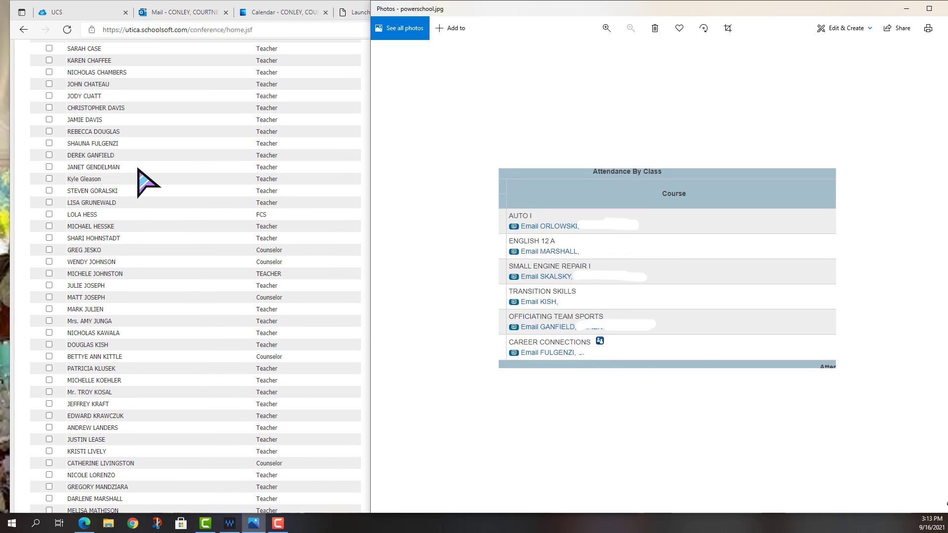
{"action": "scroll", "coordinate": [62, 168], "scroll_direction": "up", "scroll_amount": 5}
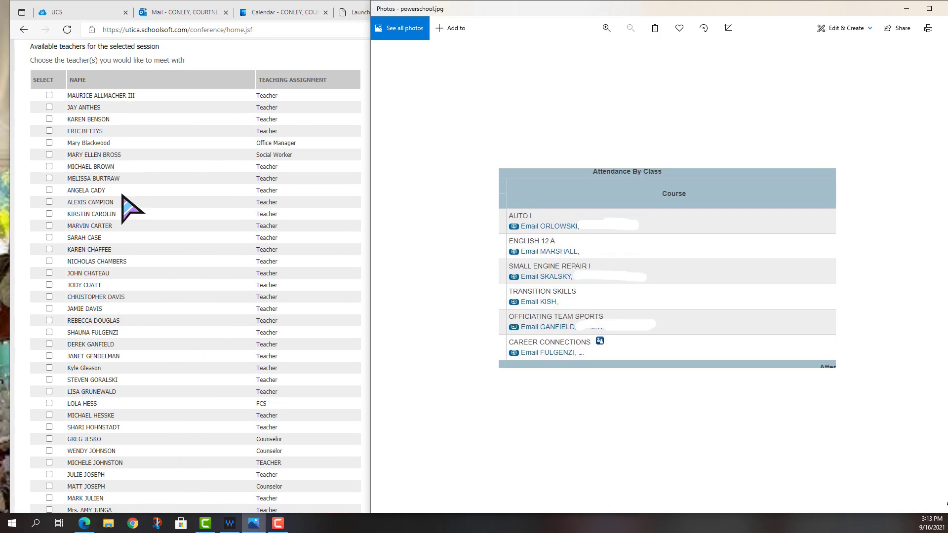
{"action": "scroll", "coordinate": [148, 308], "scroll_direction": "down", "scroll_amount": 3}
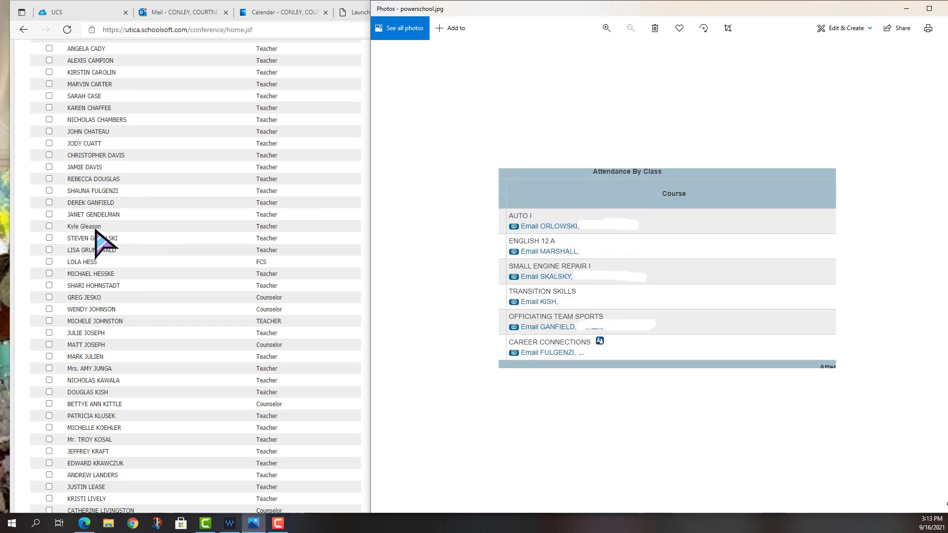
{"action": "left_click", "coordinate": [49, 190]}
{"action": "scroll", "coordinate": [130, 227], "scroll_direction": "down", "scroll_amount": 12}
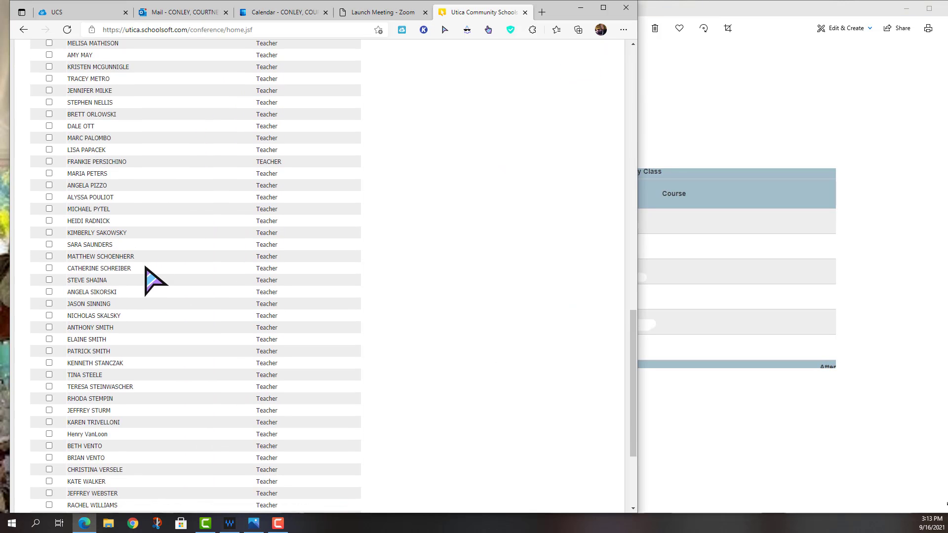
{"action": "scroll", "coordinate": [149, 281], "scroll_direction": "down", "scroll_amount": 3}
{"action": "left_click", "coordinate": [193, 387]}
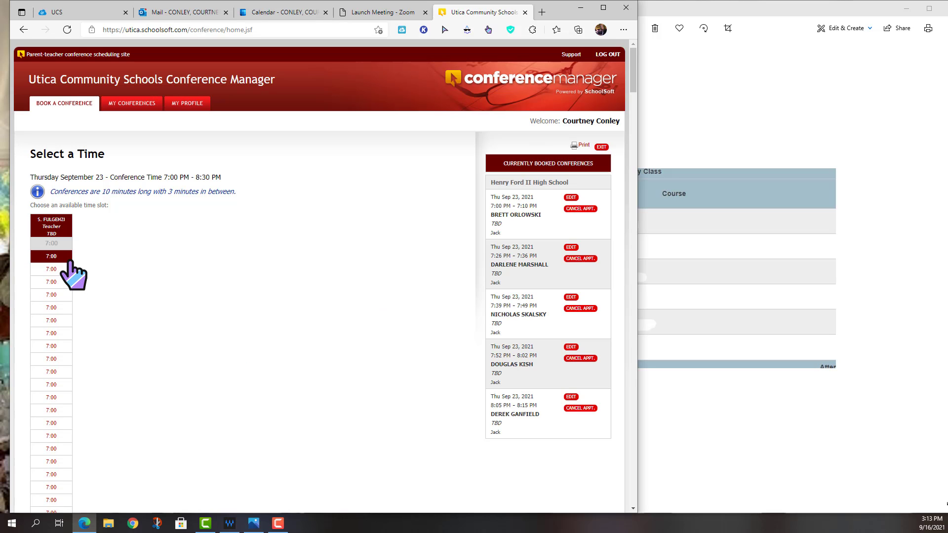
Book the third 8:18 PM slot with the Career Connections teacher and submit the conference details
{"action": "scroll", "coordinate": [65, 292], "scroll_direction": "down", "scroll_amount": 15}
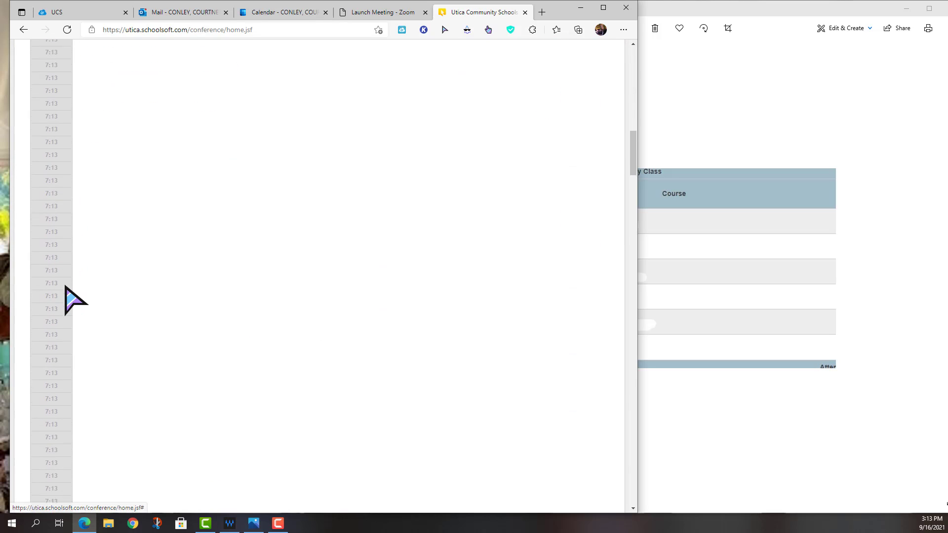
{"action": "scroll", "coordinate": [66, 287], "scroll_direction": "down", "scroll_amount": 20}
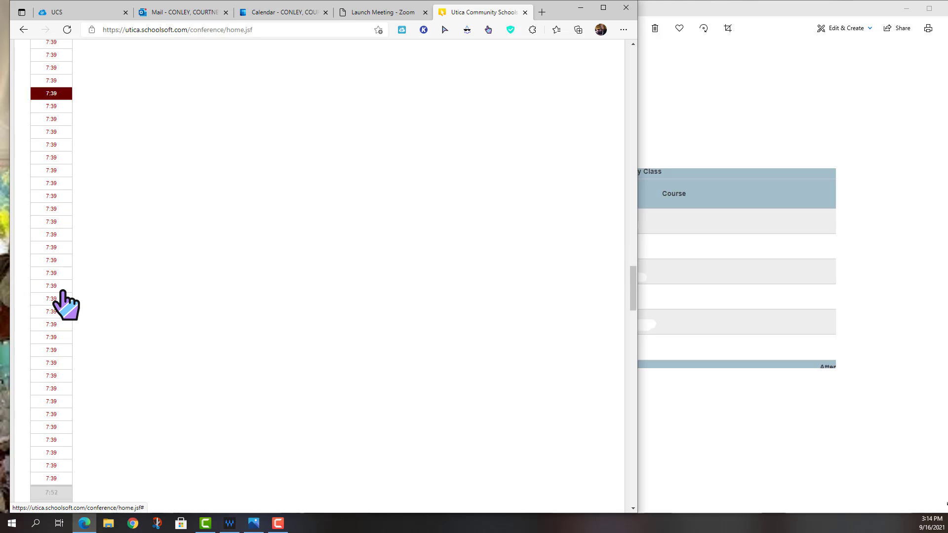
{"action": "scroll", "coordinate": [65, 305], "scroll_direction": "down", "scroll_amount": 15}
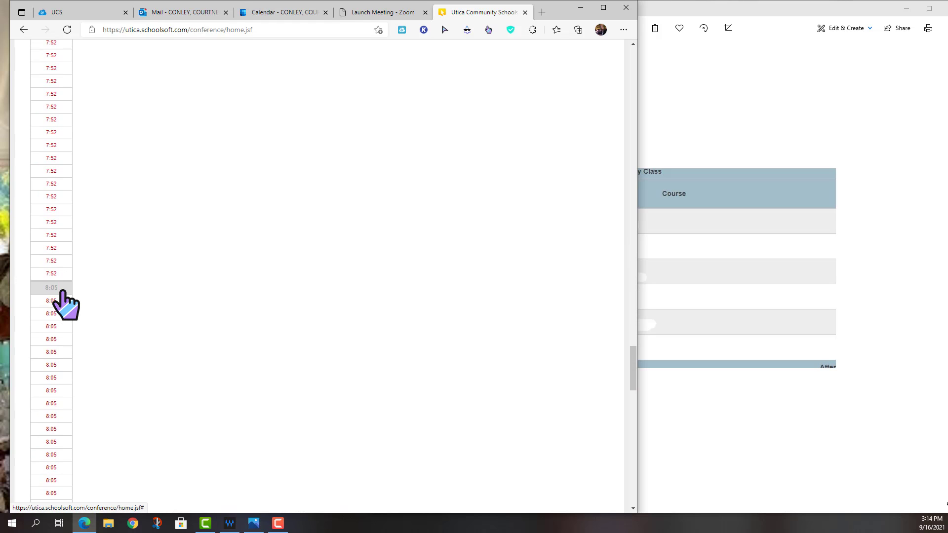
{"action": "scroll", "coordinate": [59, 296], "scroll_direction": "down", "scroll_amount": 10}
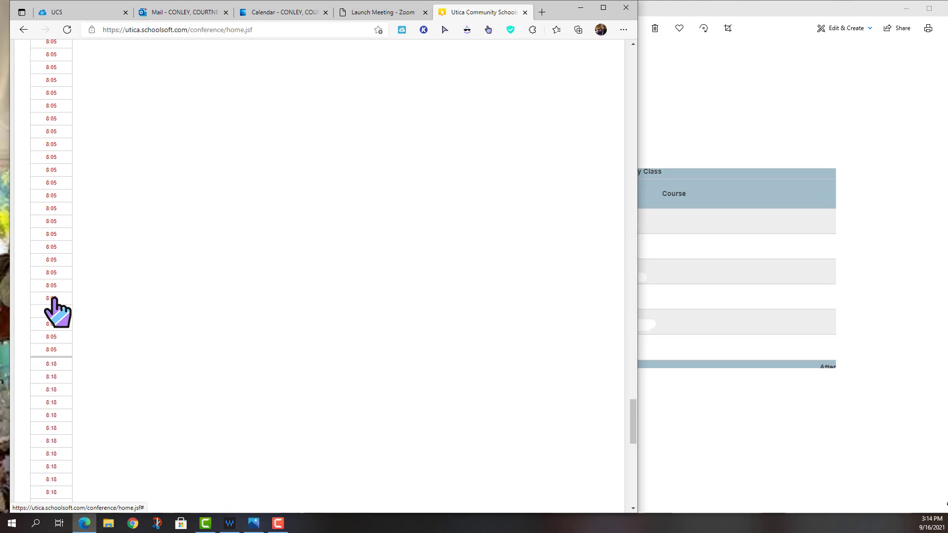
{"action": "scroll", "coordinate": [56, 313], "scroll_direction": "down", "scroll_amount": 5}
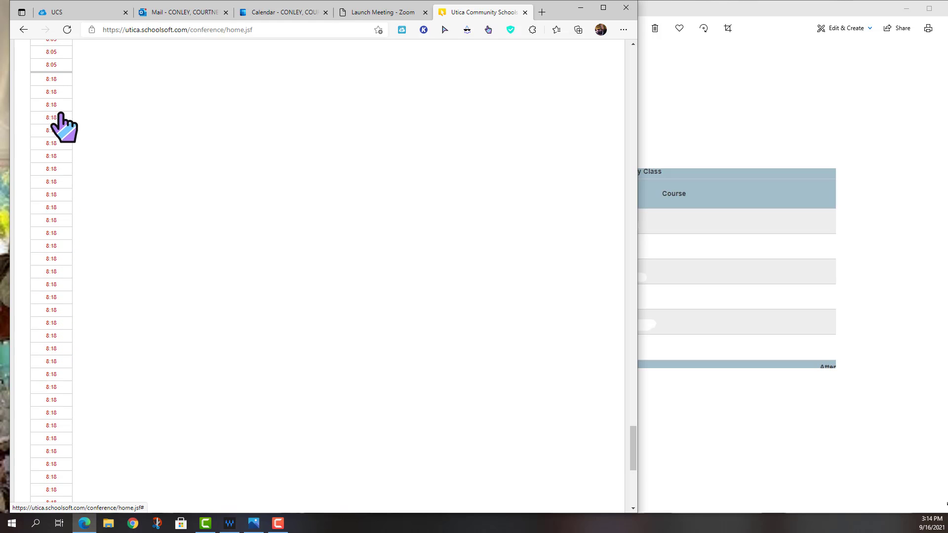
{"action": "scroll", "coordinate": [66, 205], "scroll_direction": "down", "scroll_amount": 7}
{"action": "scroll", "coordinate": [67, 203], "scroll_direction": "up", "scroll_amount": 4}
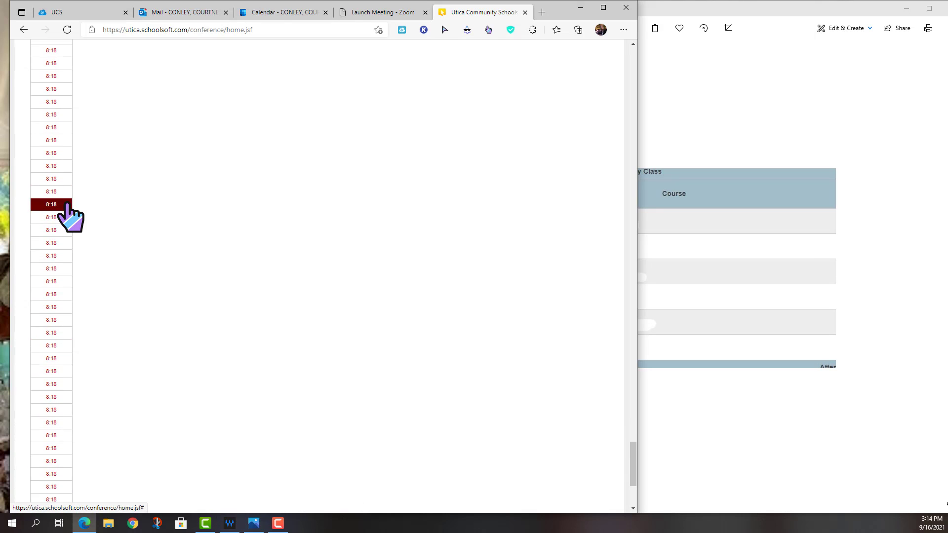
{"action": "scroll", "coordinate": [45, 242], "scroll_direction": "up", "scroll_amount": 3}
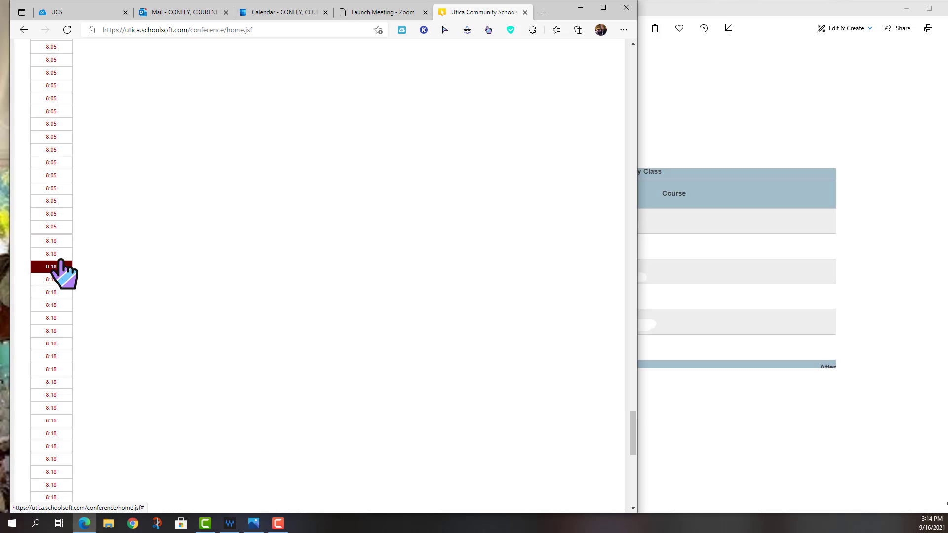
{"action": "left_click", "coordinate": [60, 263]}
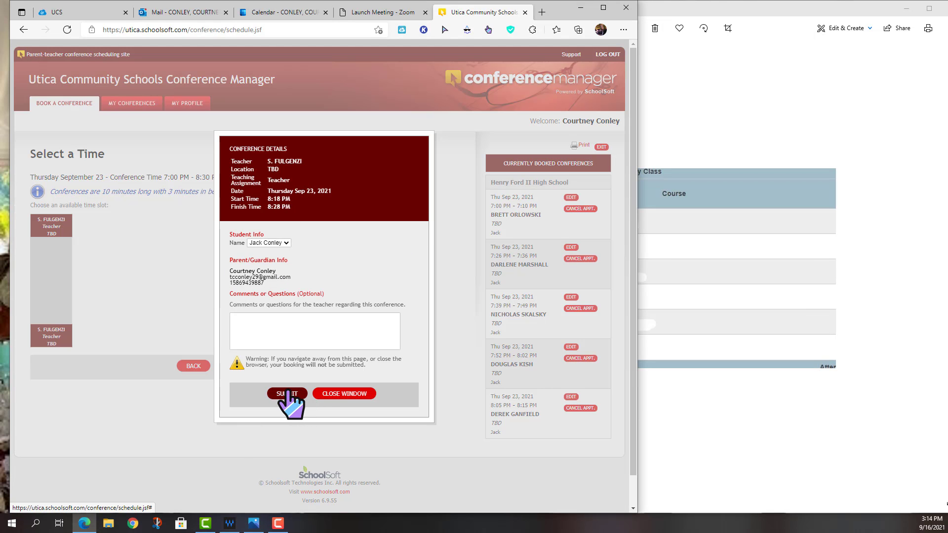
{"action": "left_click", "coordinate": [287, 393]}
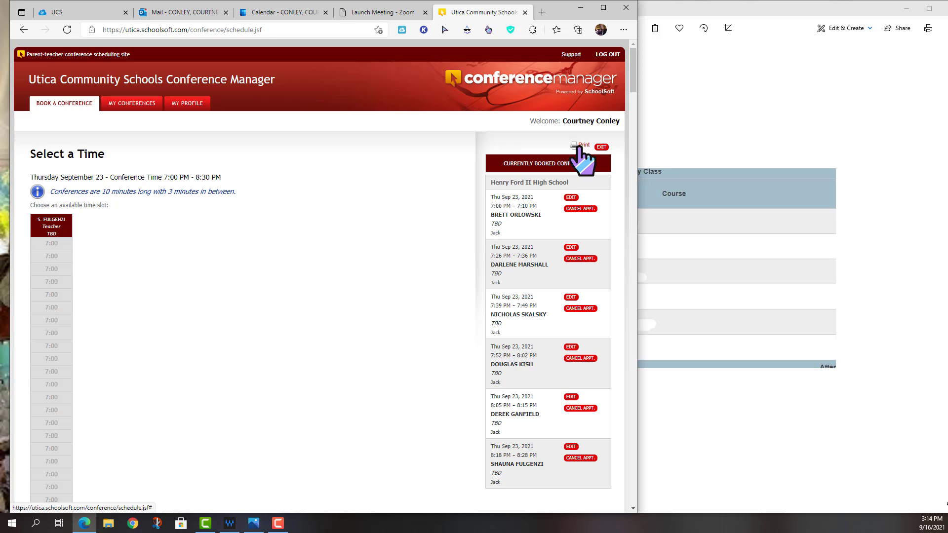
Preview the printout of the booked conferences without printing, and review the list of currently booked conferences
{"action": "left_click", "coordinate": [584, 147]}
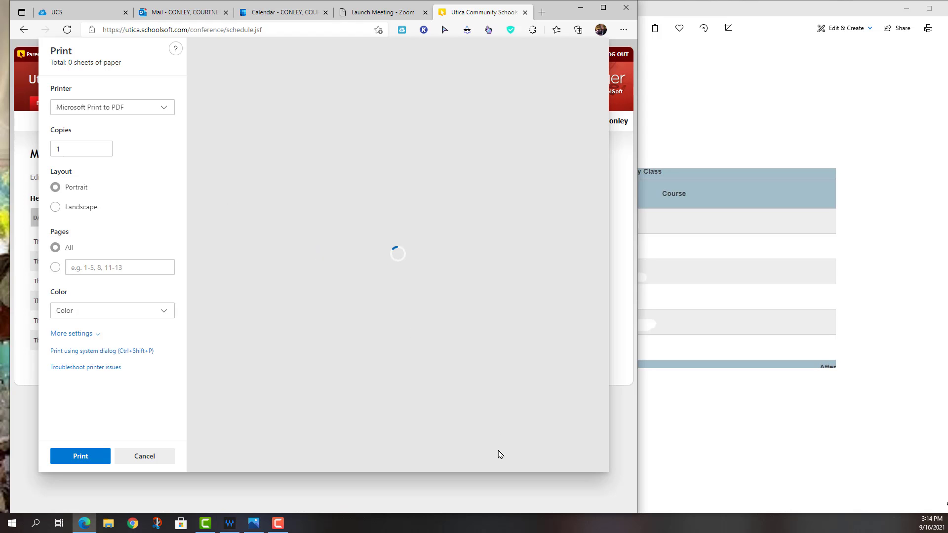
{"action": "left_click", "coordinate": [137, 458]}
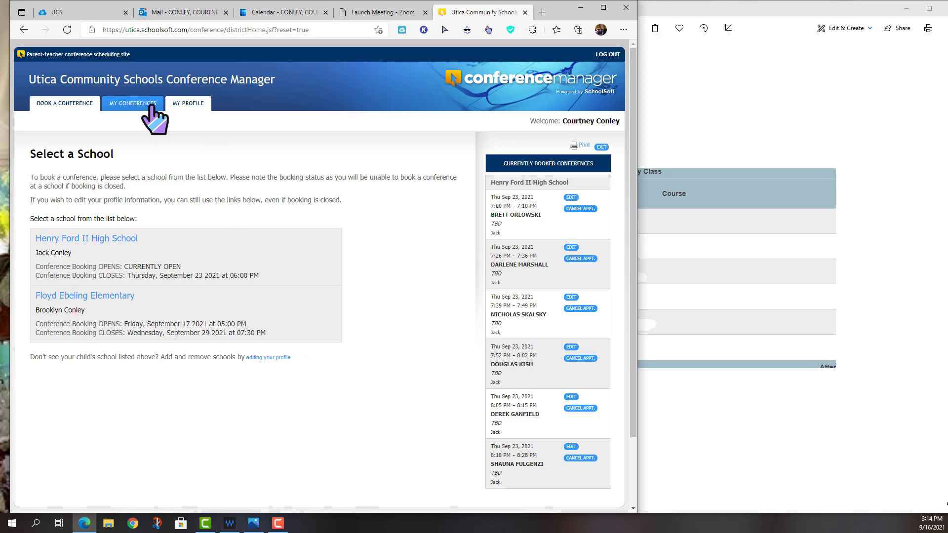
{"action": "scroll", "coordinate": [511, 424], "scroll_direction": "down", "scroll_amount": 1}
{"action": "scroll", "coordinate": [513, 430], "scroll_direction": "down", "scroll_amount": 1}
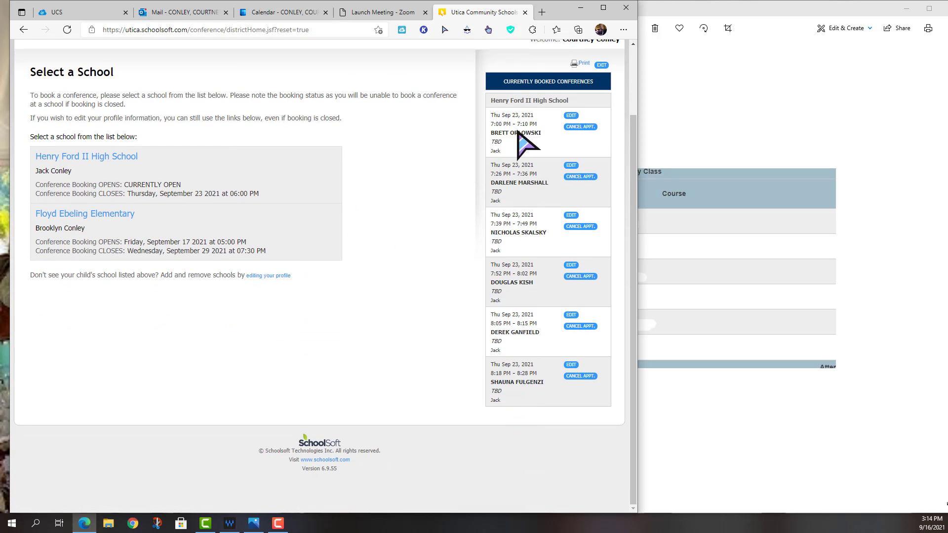
{"action": "scroll", "coordinate": [474, 154], "scroll_direction": "up", "scroll_amount": 2}
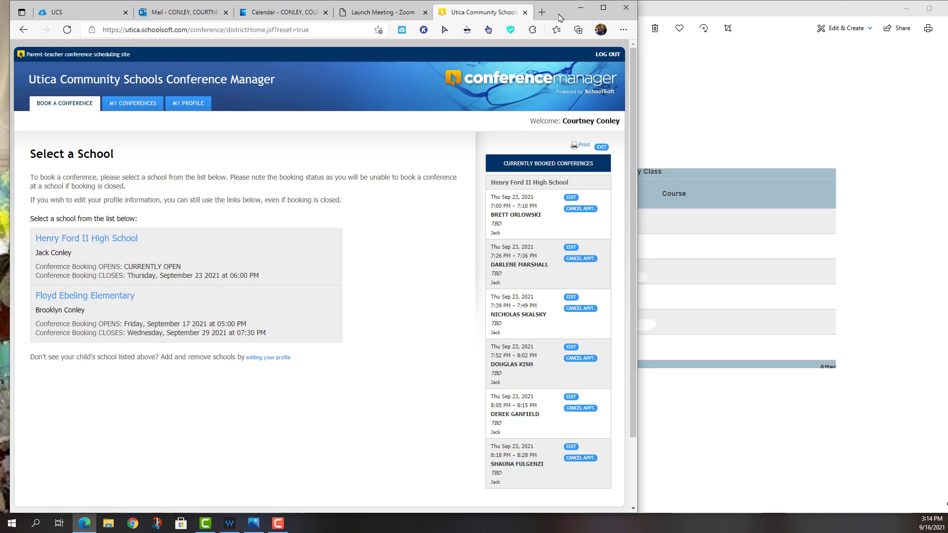
Reposition the browser window and open the Henry Ford II High School conference booking page
{"action": "left_click_drag", "start_coordinate": [560, 18], "coordinate": [582, 35]}
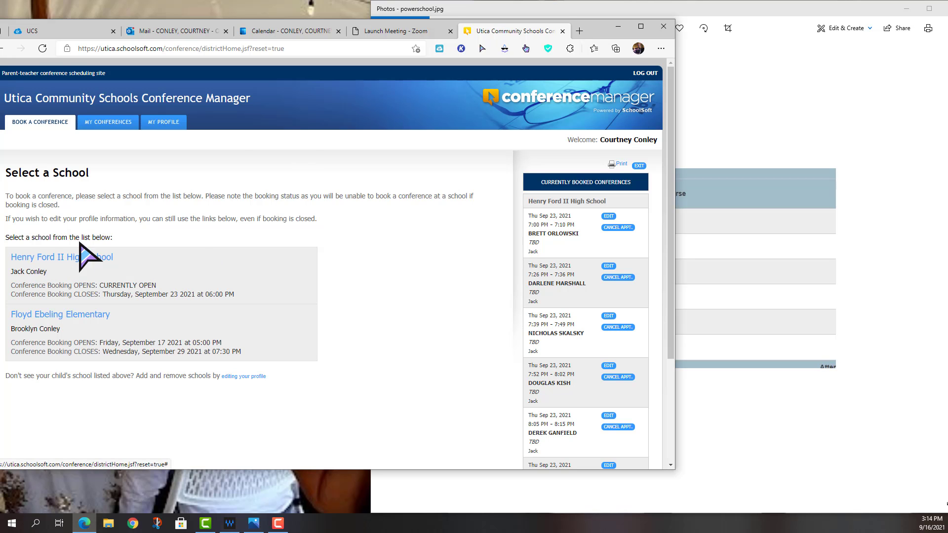
{"action": "left_click", "coordinate": [82, 257]}
{"action": "left_click_drag", "start_coordinate": [595, 33], "coordinate": [611, 18]}
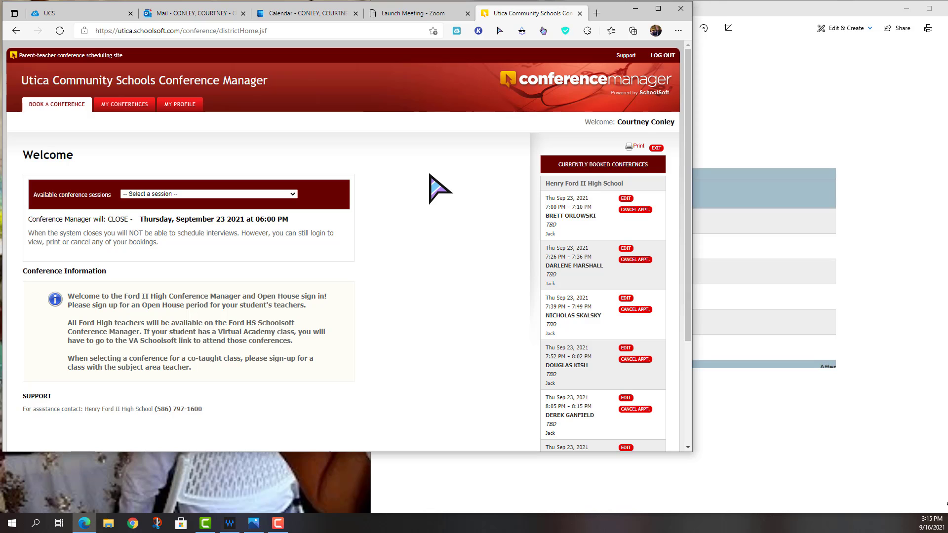